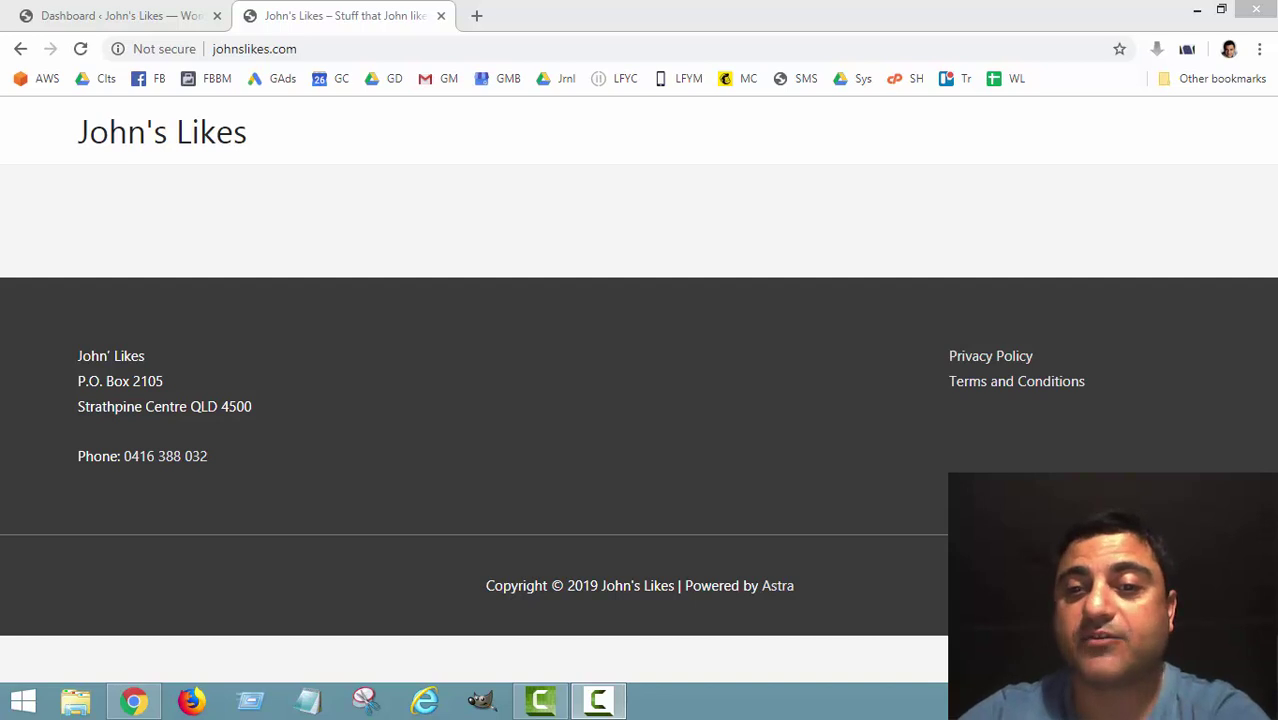
Step: Highlight the 'Powered by Astra' credit in the live site's footer
{"action": "mouse_move", "coordinate": [700, 588]}
{"action": "left_mouse_down"}
{"action": "mouse_move", "coordinate": [729, 593]}
{"action": "mouse_move", "coordinate": [703, 590]}
{"action": "left_mouse_up"}
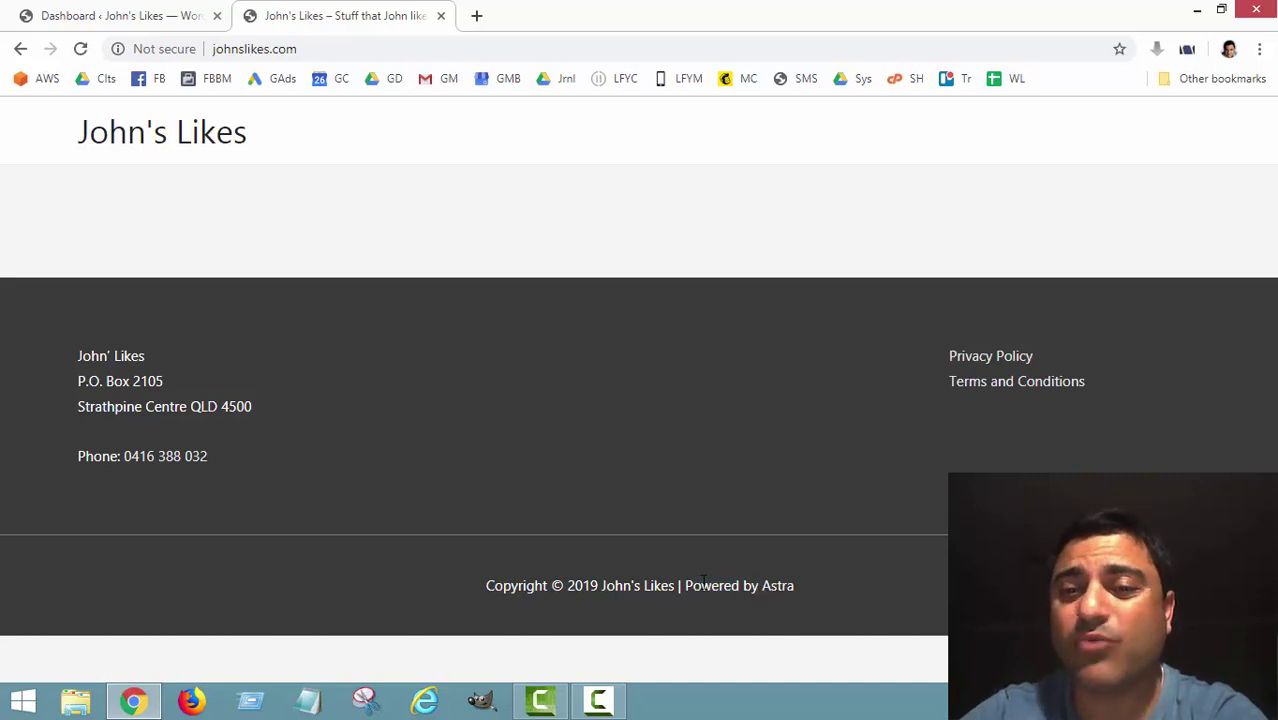
{"action": "left_click_drag", "start_coordinate": [738, 587], "coordinate": [686, 587]}
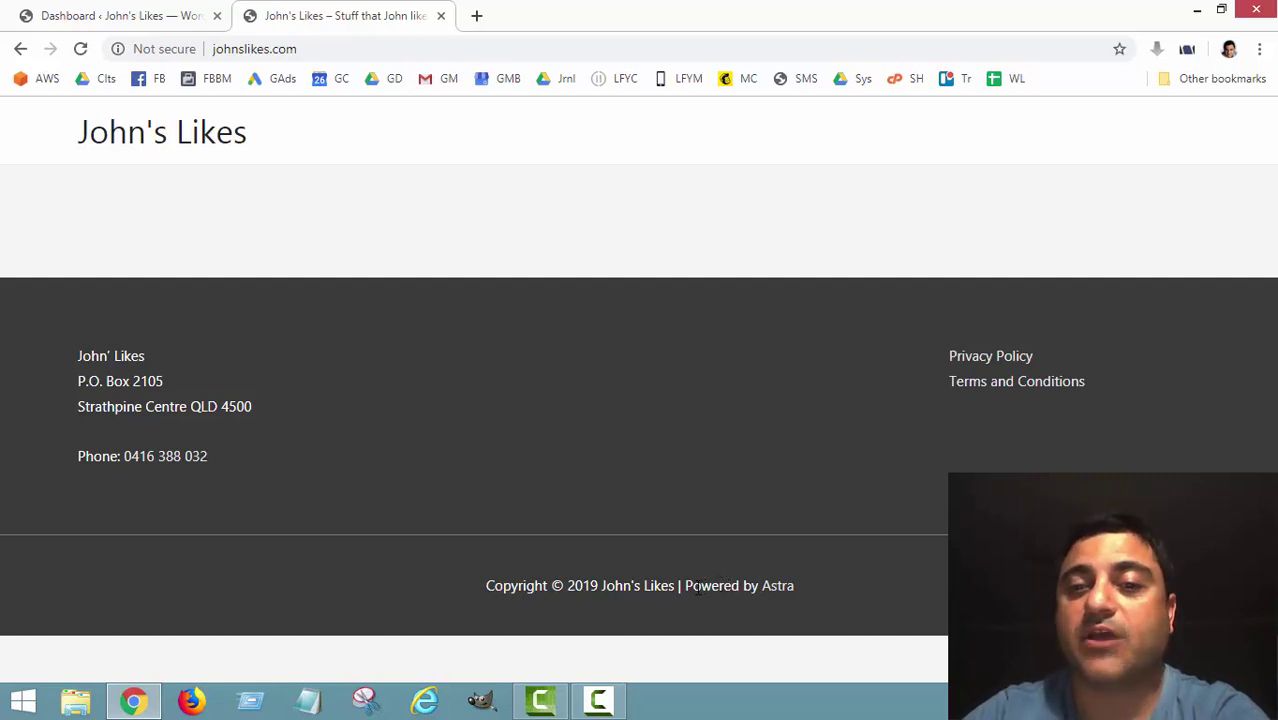
{"action": "left_click_drag", "start_coordinate": [692, 588], "coordinate": [718, 590]}
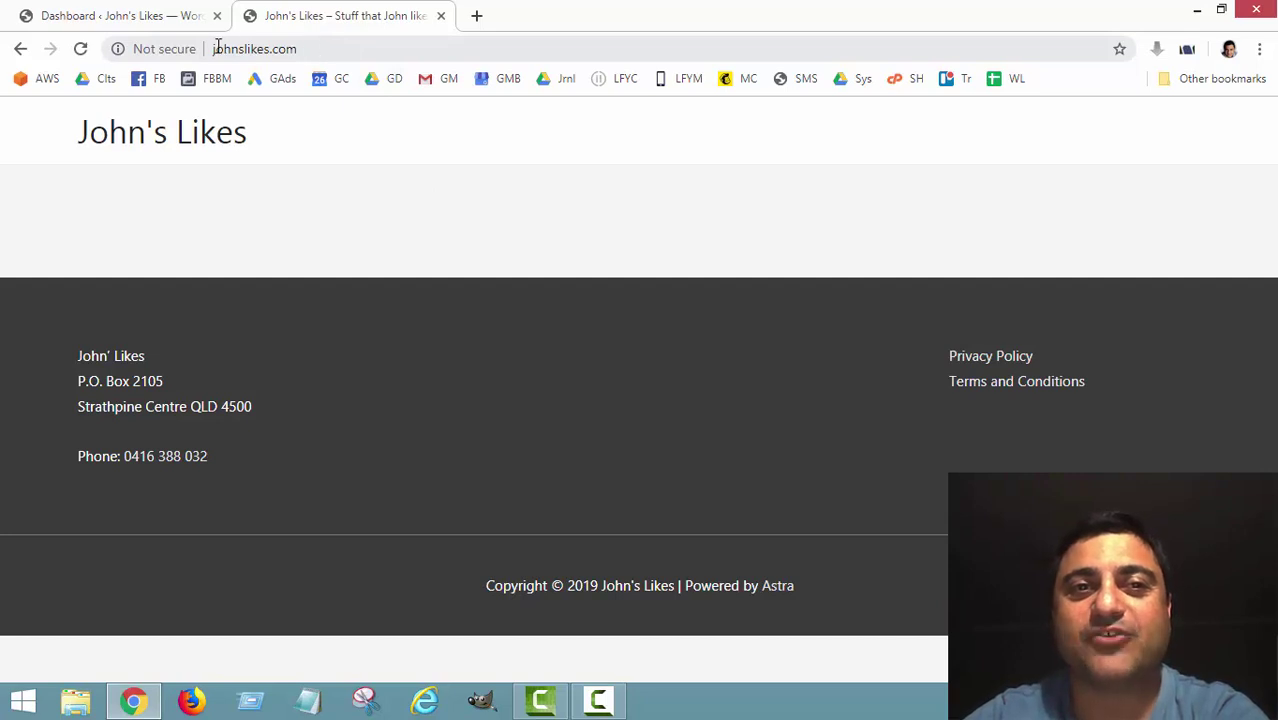
Step: Load johnslikes.com/wp-admin and open the Customizer from the Appearance menu
{"action": "left_click", "coordinate": [306, 53]}
{"action": "left_click", "coordinate": [306, 53]}
{"action": "type", "text": "/wp"}
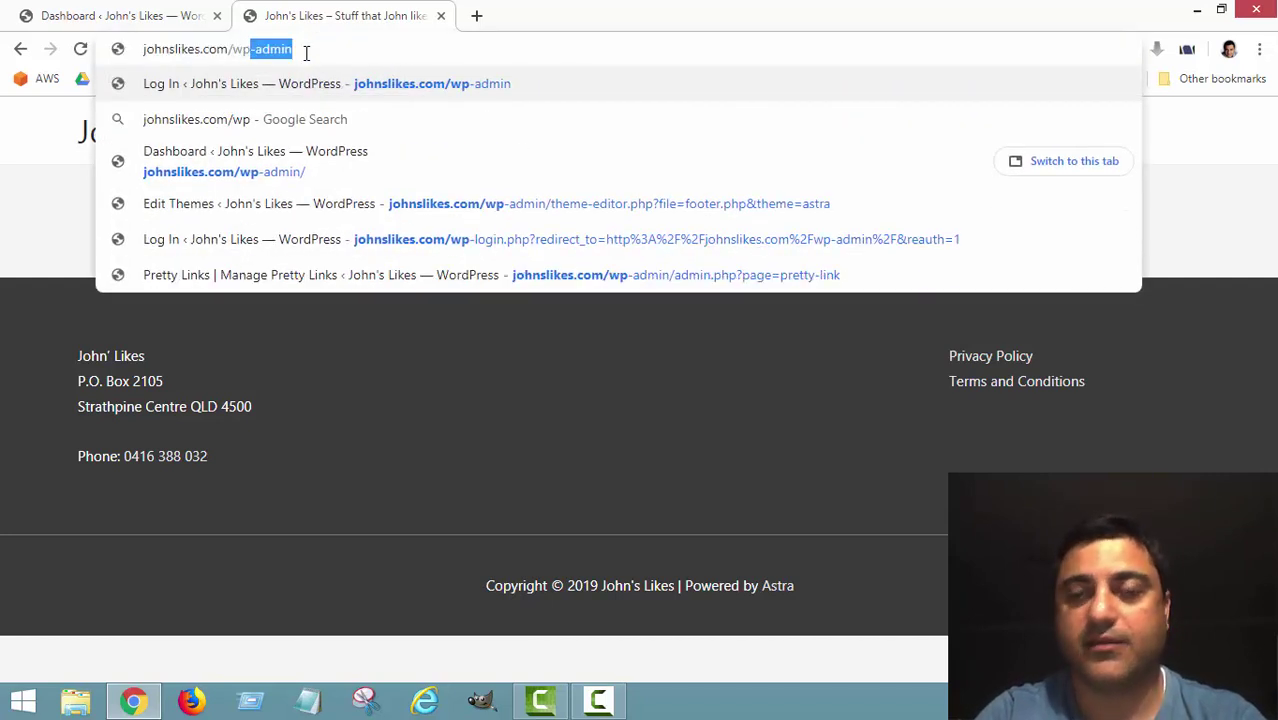
{"action": "type", "text": "-admin"}
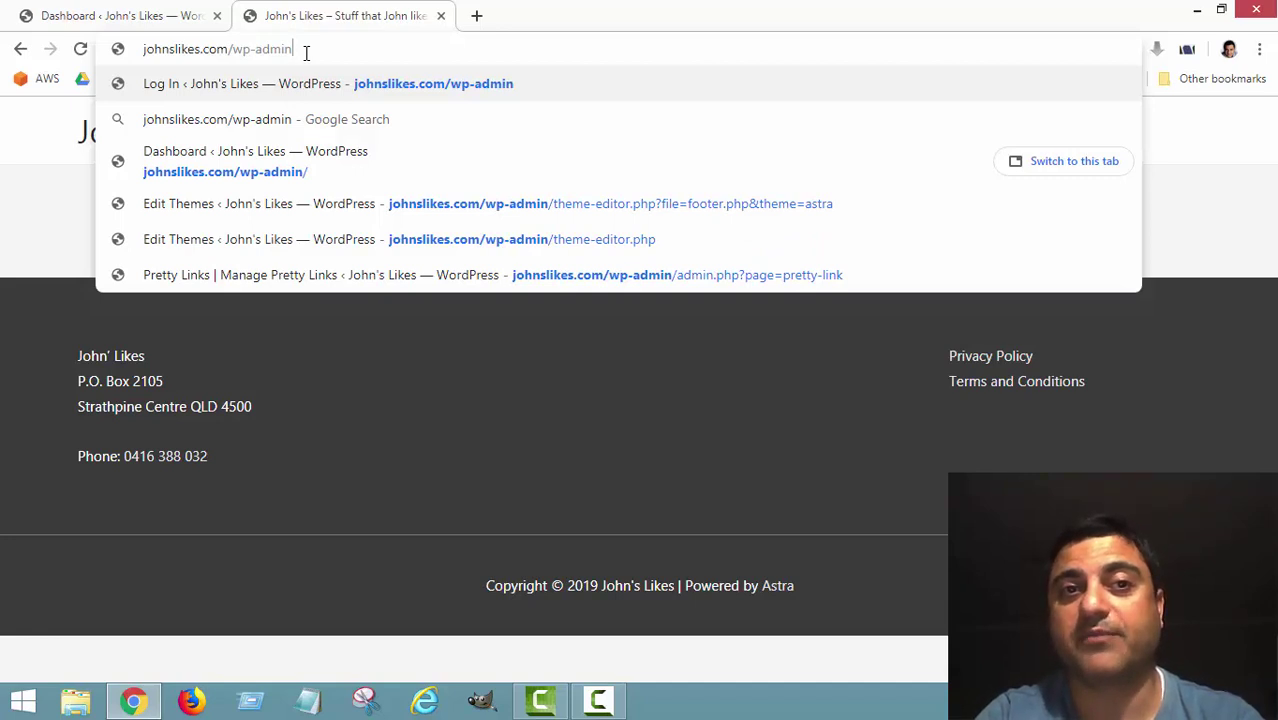
{"action": "key", "text": "Return"}
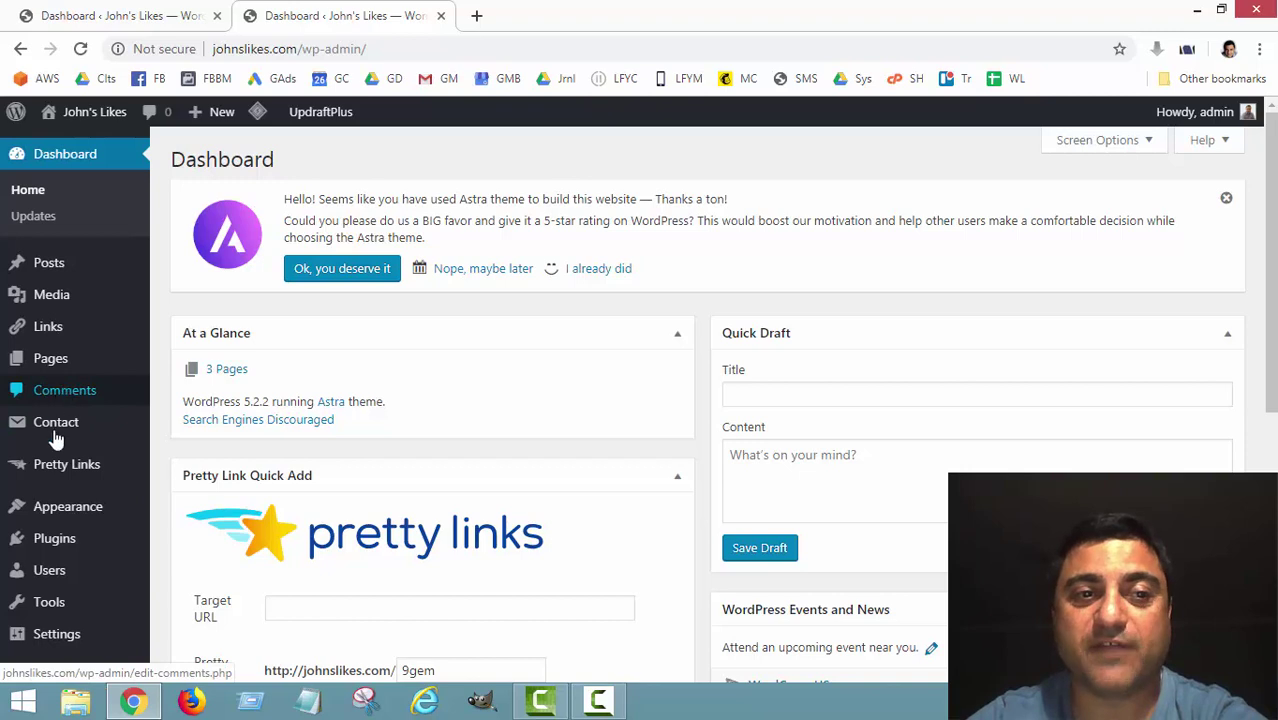
{"action": "scroll", "coordinate": [30, 340], "scroll_direction": "down", "scroll_amount": 3}
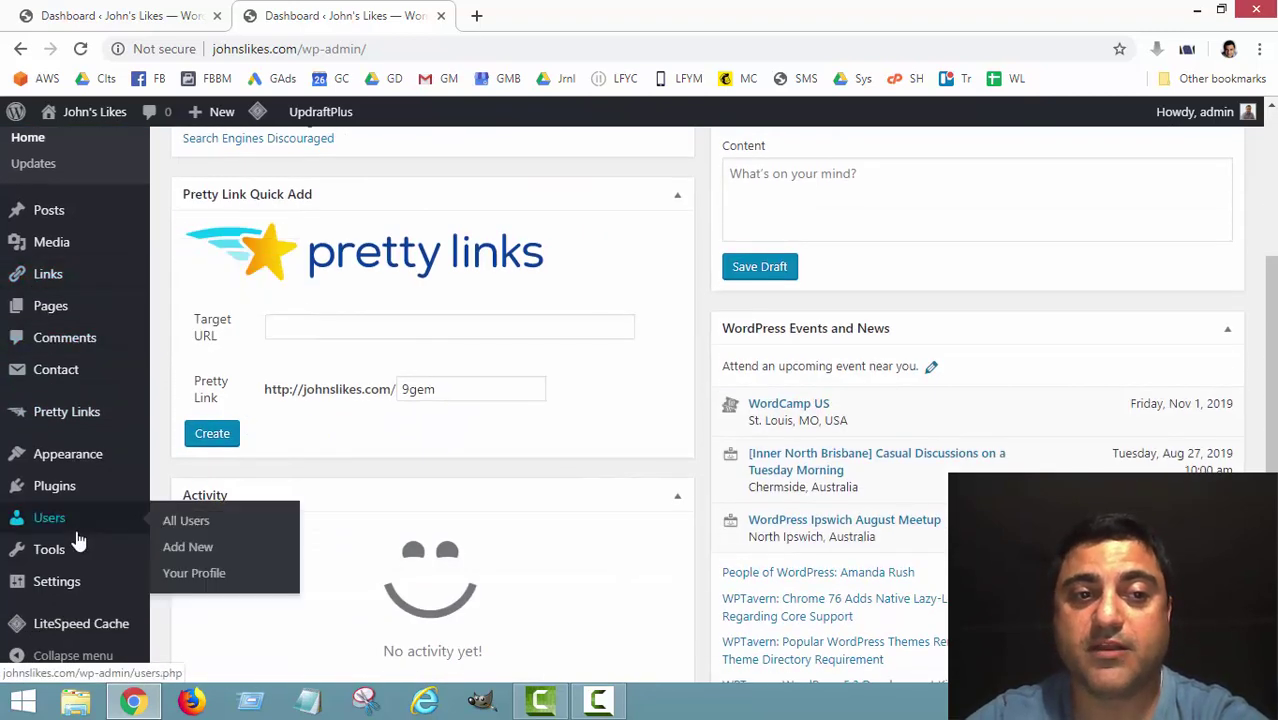
{"action": "mouse_move", "coordinate": [60, 456]}
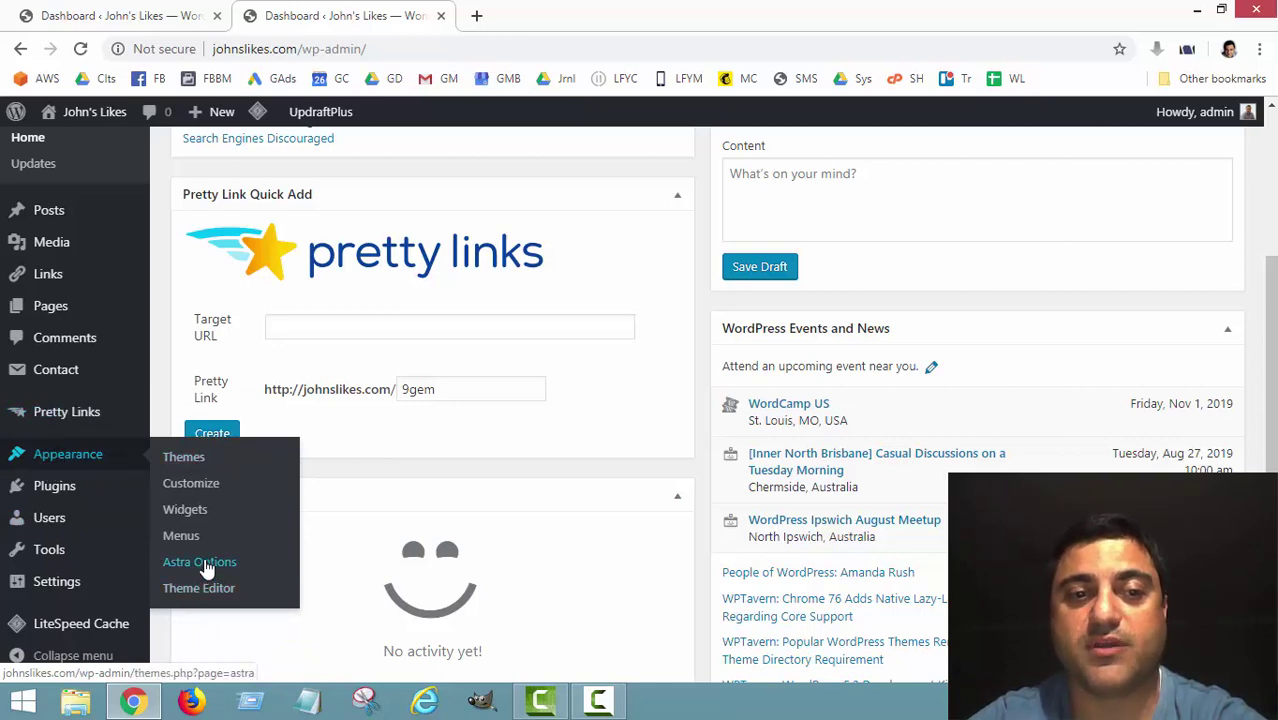
{"action": "left_click", "coordinate": [205, 487]}
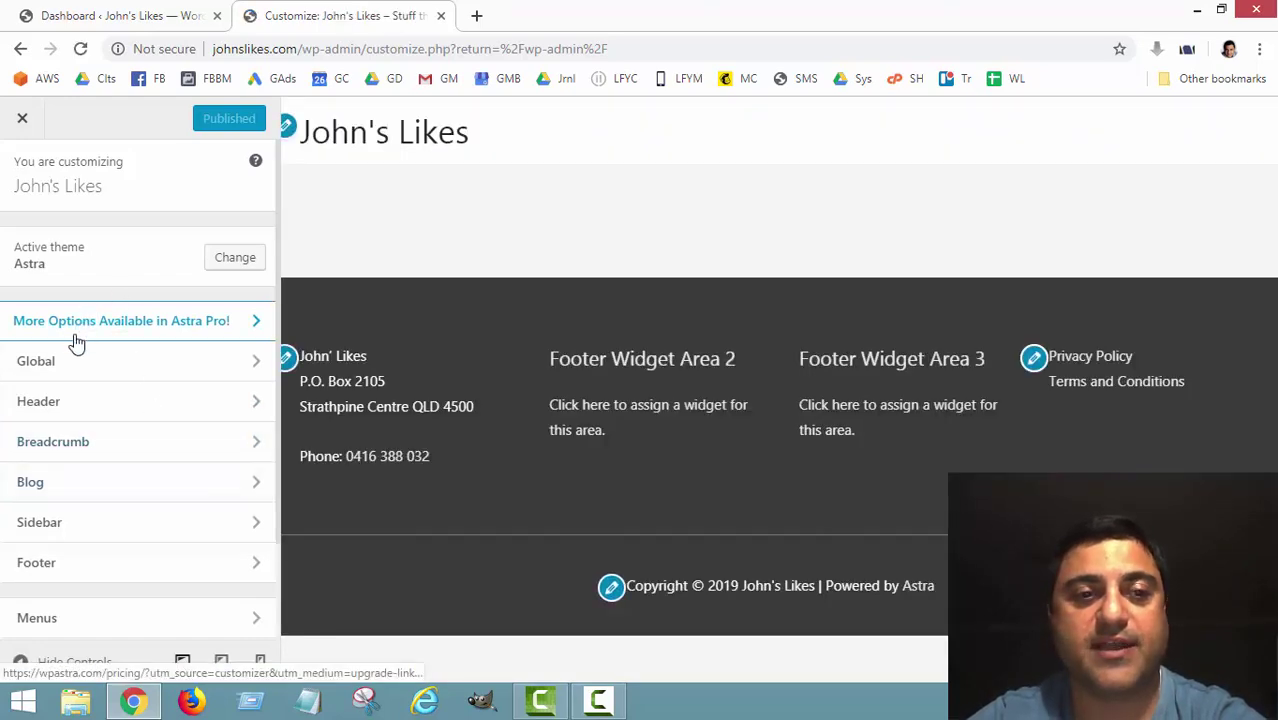
Step: Open Footer > Footer Bar and click into the Section 1 Custom Text box
{"action": "left_click", "coordinate": [62, 566]}
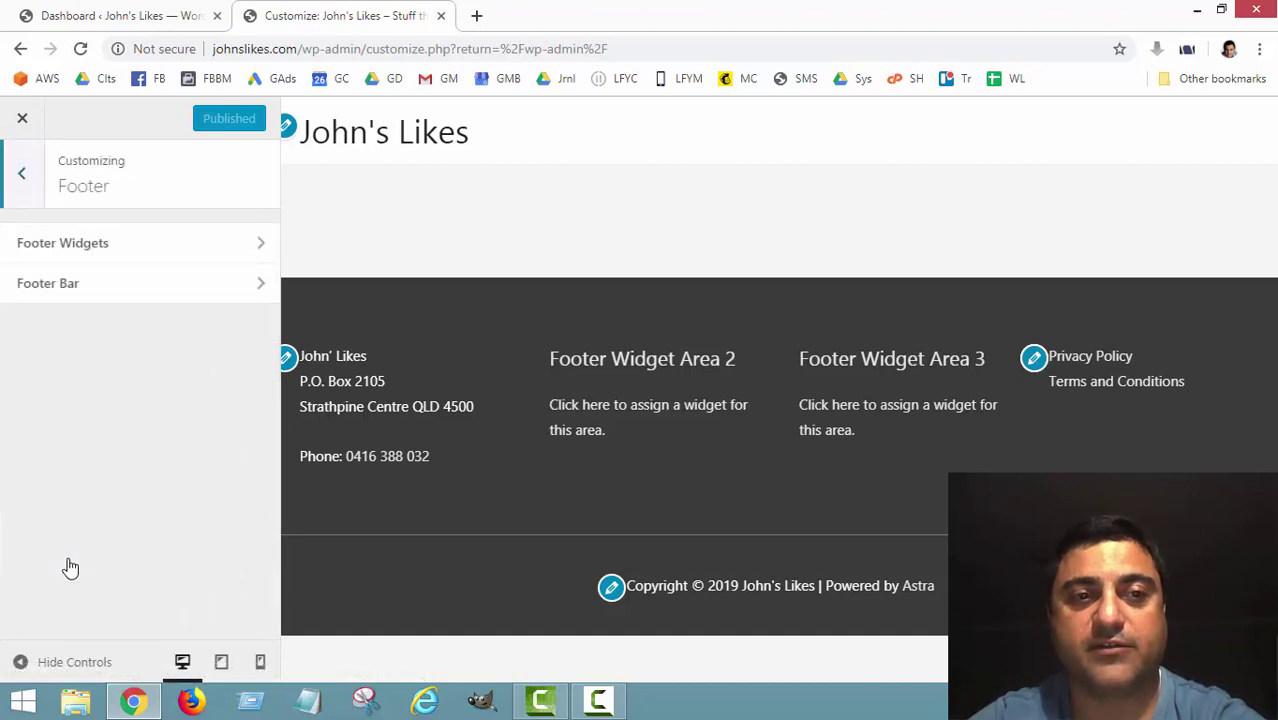
{"action": "left_click", "coordinate": [43, 286]}
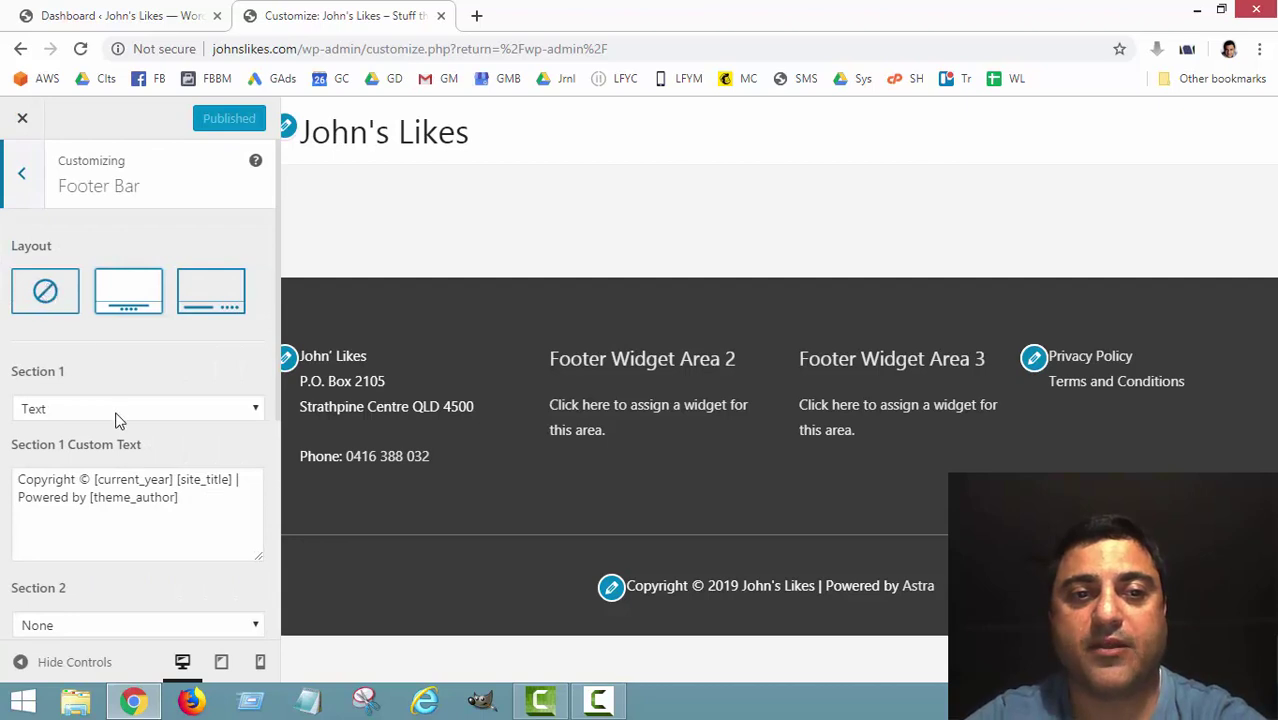
{"action": "left_click", "coordinate": [33, 479]}
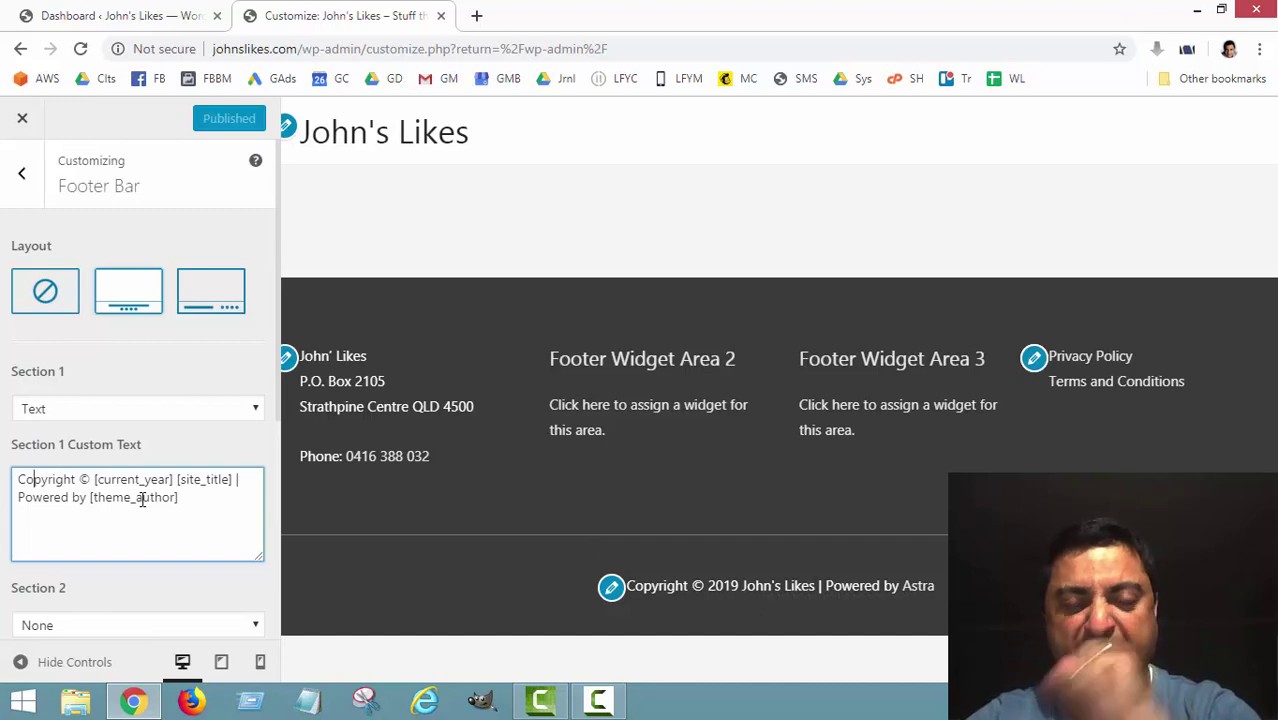
Step: Replace the '| Powered by [theme_author]' credit with the text '- Best site on the web'
{"action": "left_click_drag", "start_coordinate": [186, 497], "coordinate": [12, 500]}
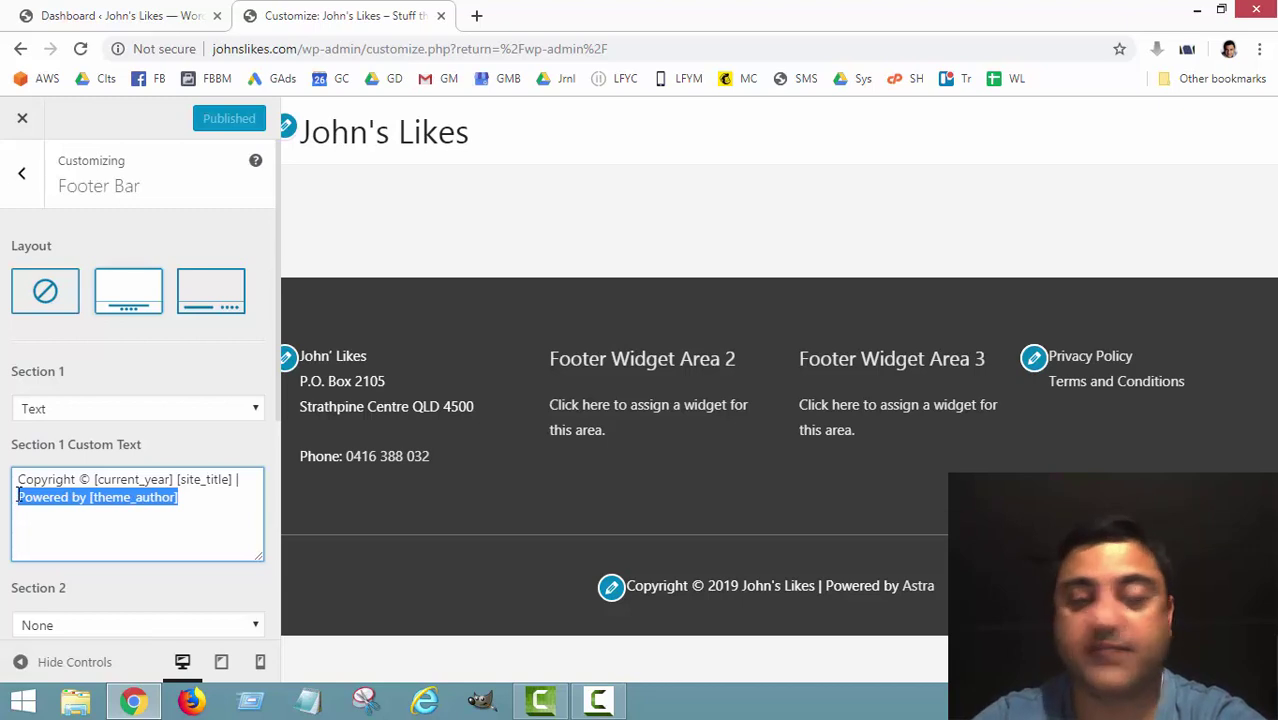
{"action": "key", "text": "BackSpace"}
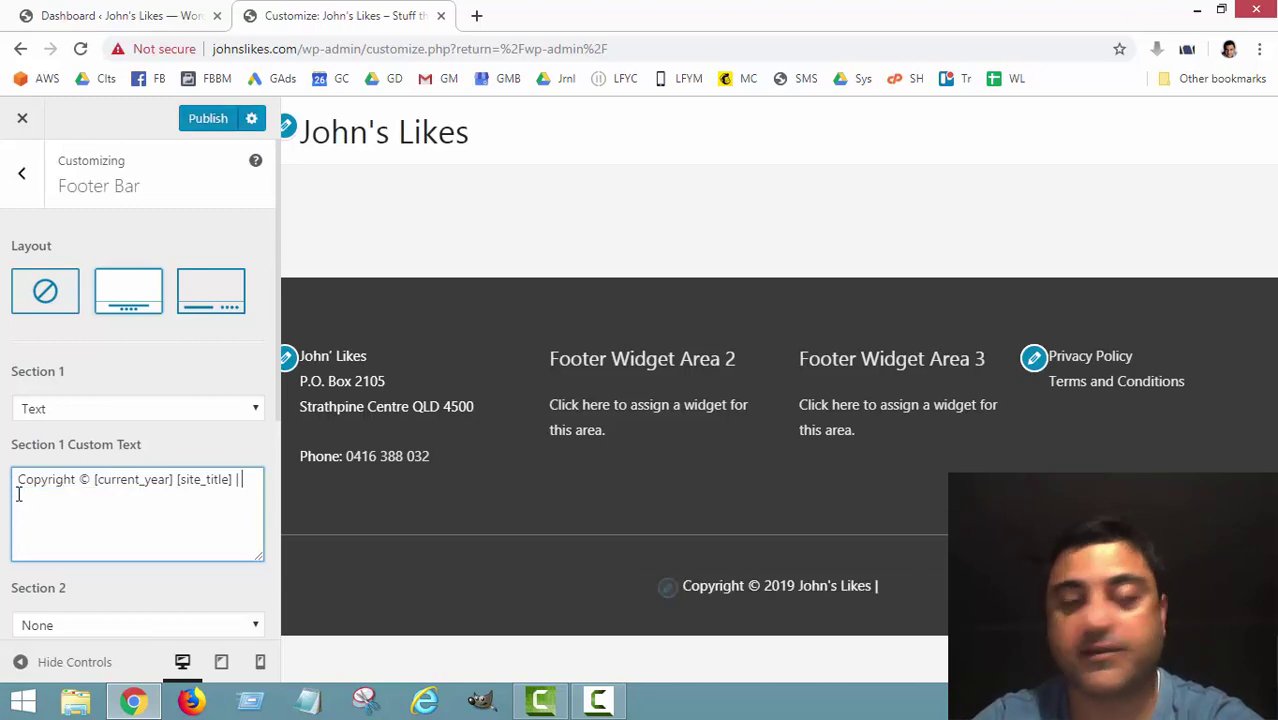
{"action": "key", "text": "BackSpace"}
{"action": "key", "text": "BackSpace"}
{"action": "key", "text": "BackSpace"}
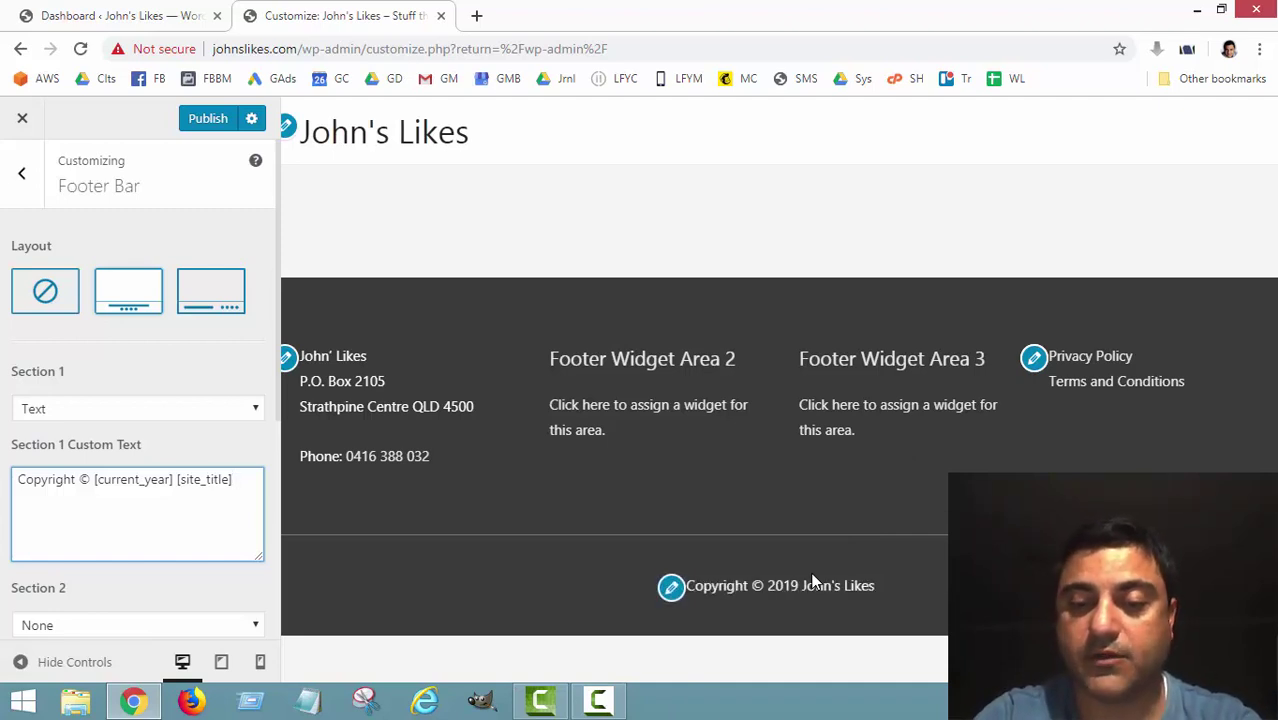
{"action": "type", "text": "-"}
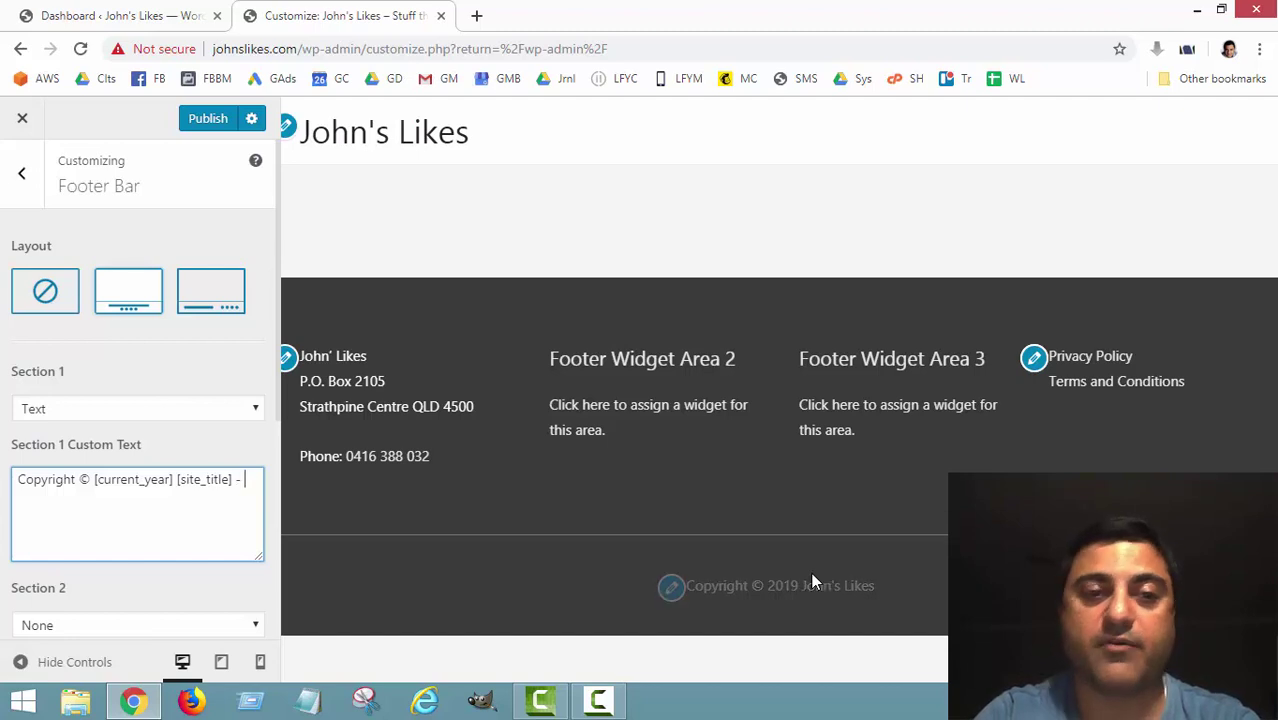
{"action": "type", "text": " Be"}
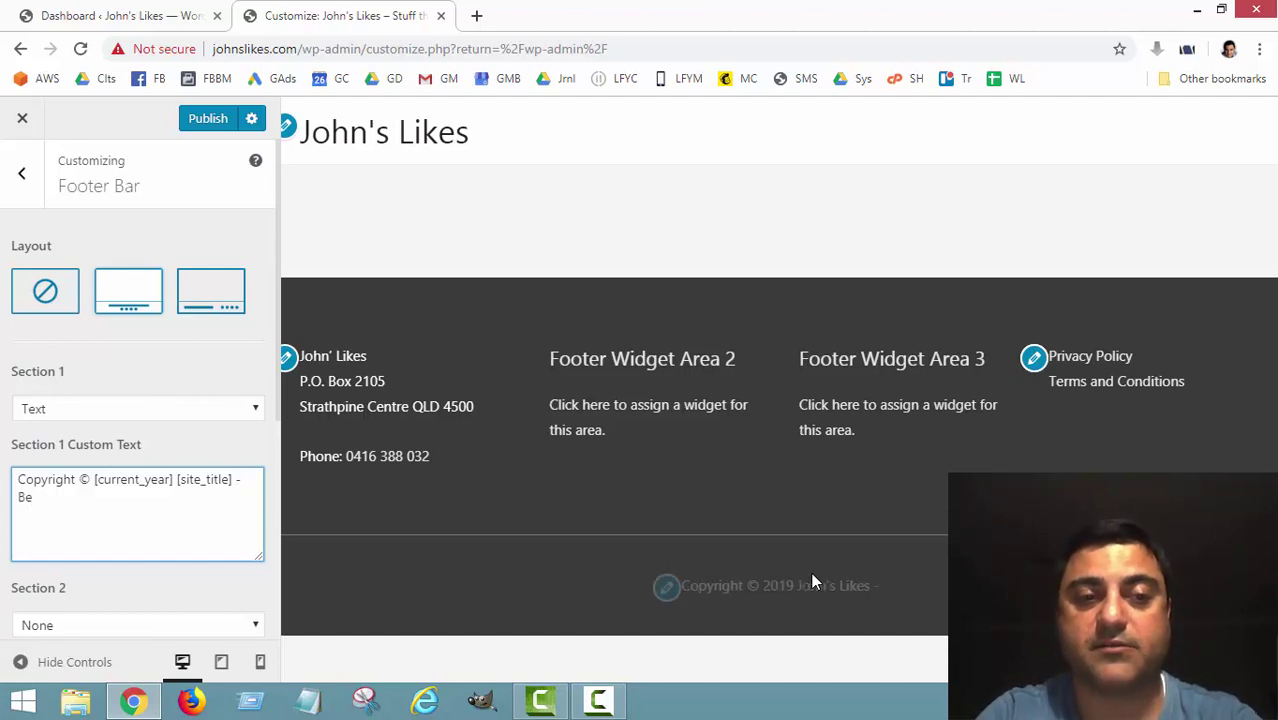
{"action": "type", "text": "st s"}
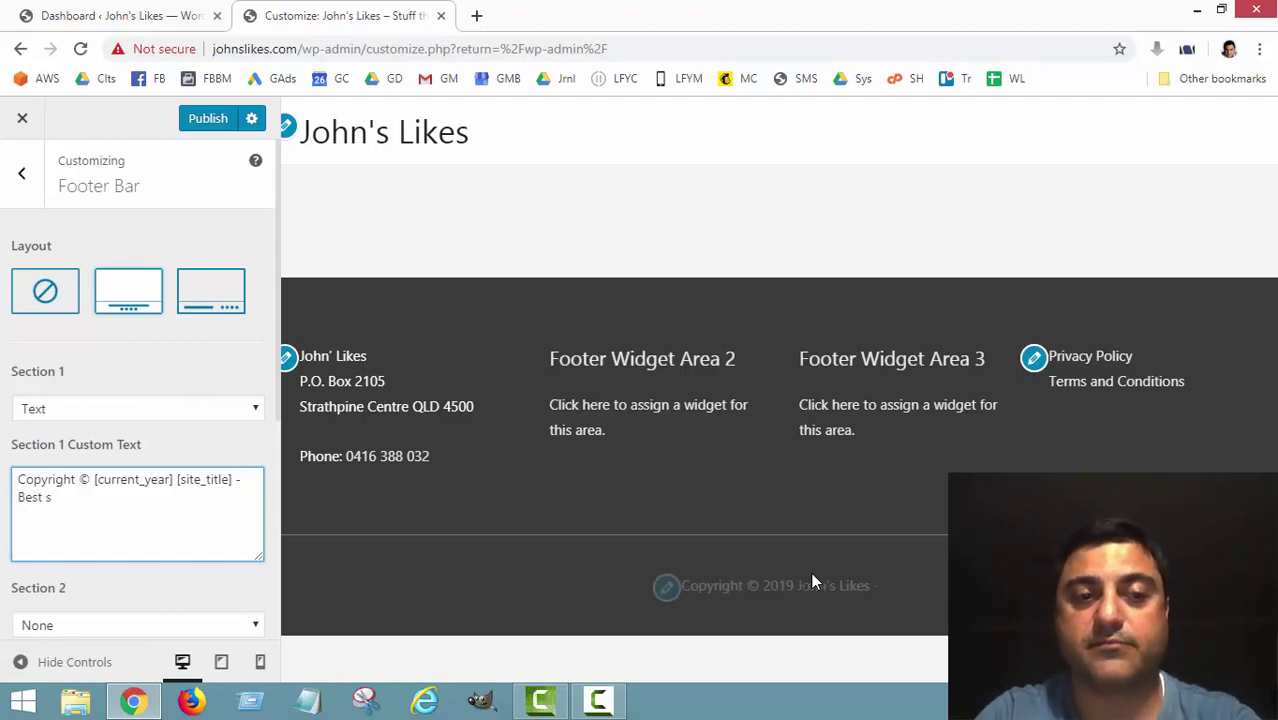
{"action": "type", "text": "t site on the web"}
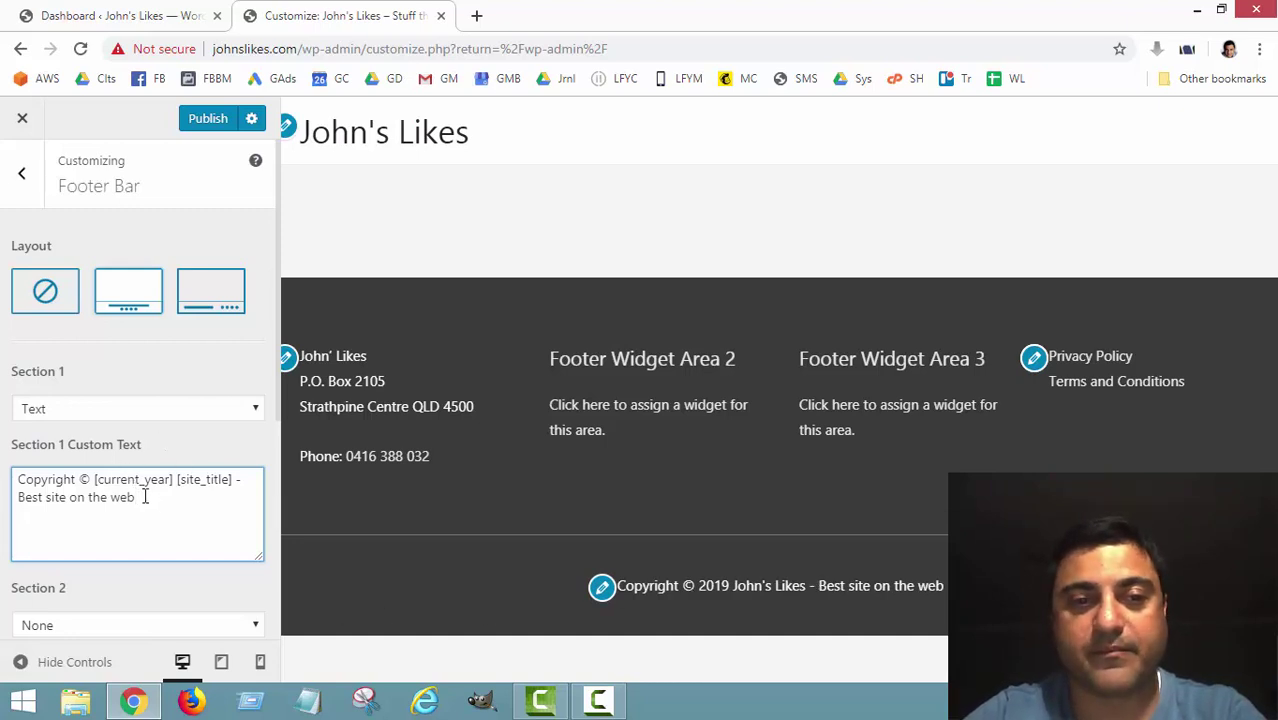
Step: Delete the '- Best site on the web' tagline, leaving Copyright © [current_year] [site_title]
{"action": "left_click_drag", "start_coordinate": [135, 497], "coordinate": [13, 503]}
{"action": "key", "text": "BackSpace"}
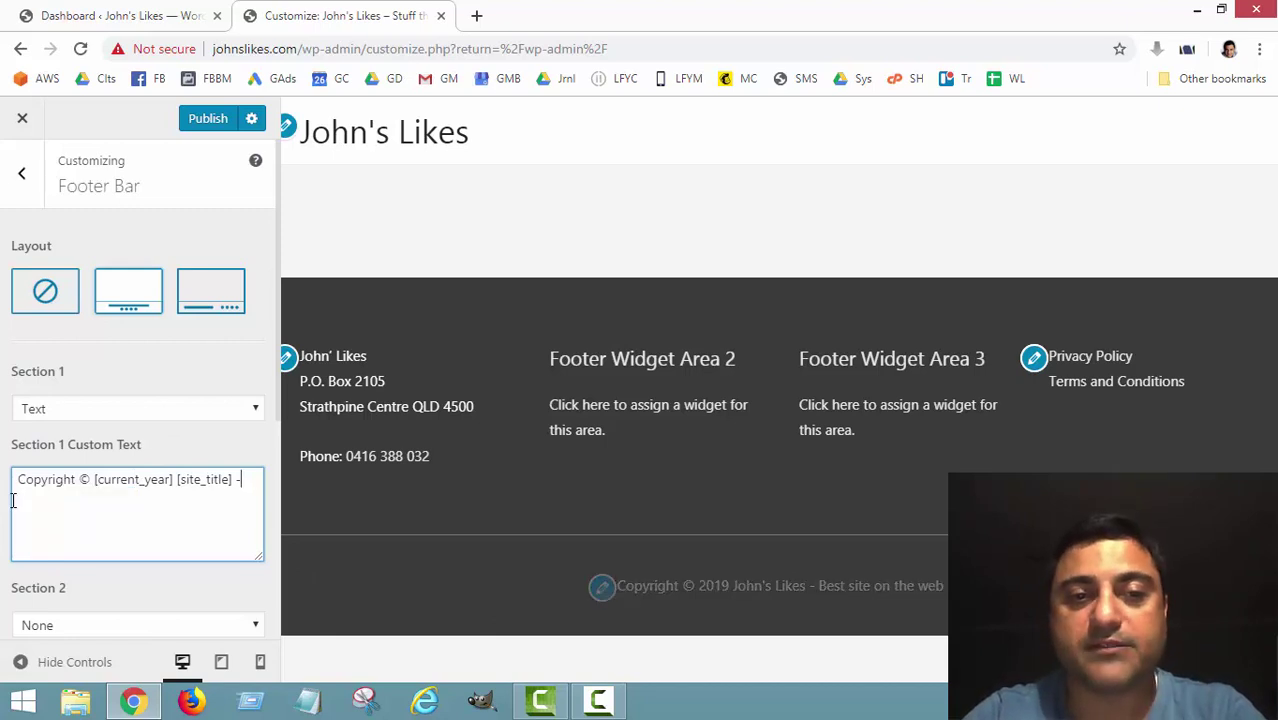
{"action": "key", "text": "BackSpace"}
{"action": "key", "text": "BackSpace"}
{"action": "key", "text": "BackSpace"}
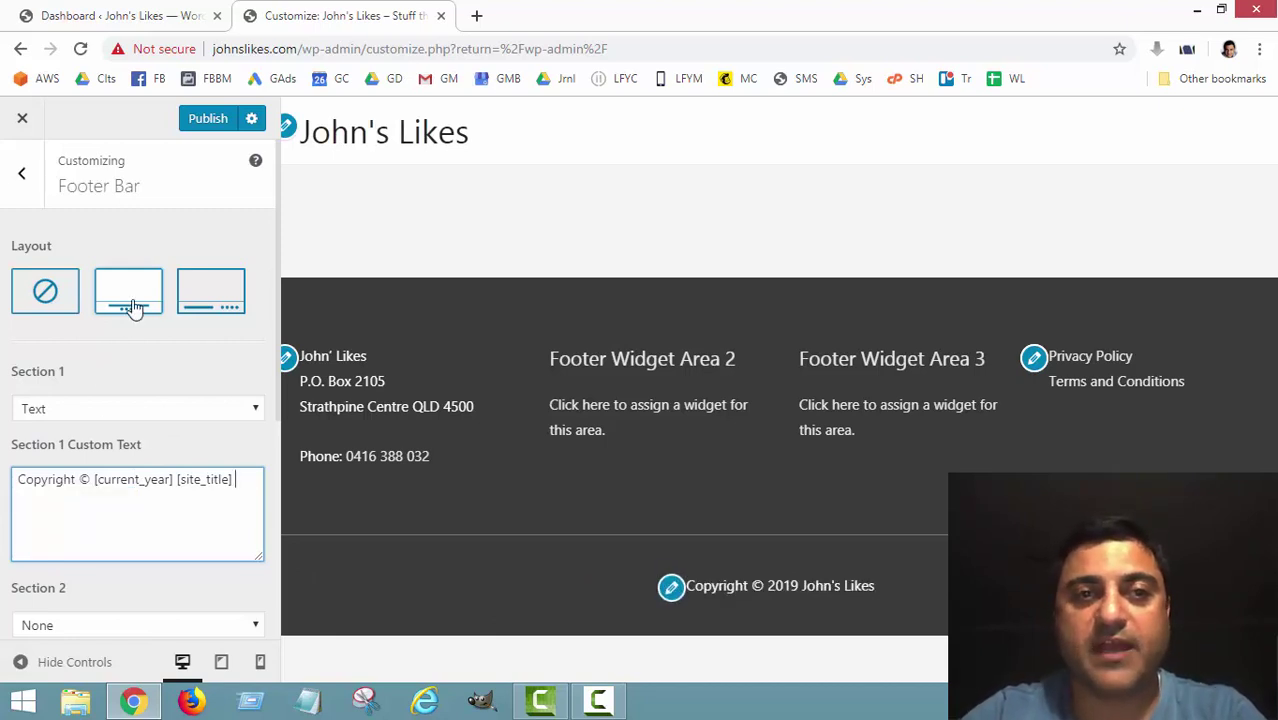
Step: Publish the footer text change and wait until the button shows Published
{"action": "left_click", "coordinate": [209, 122]}
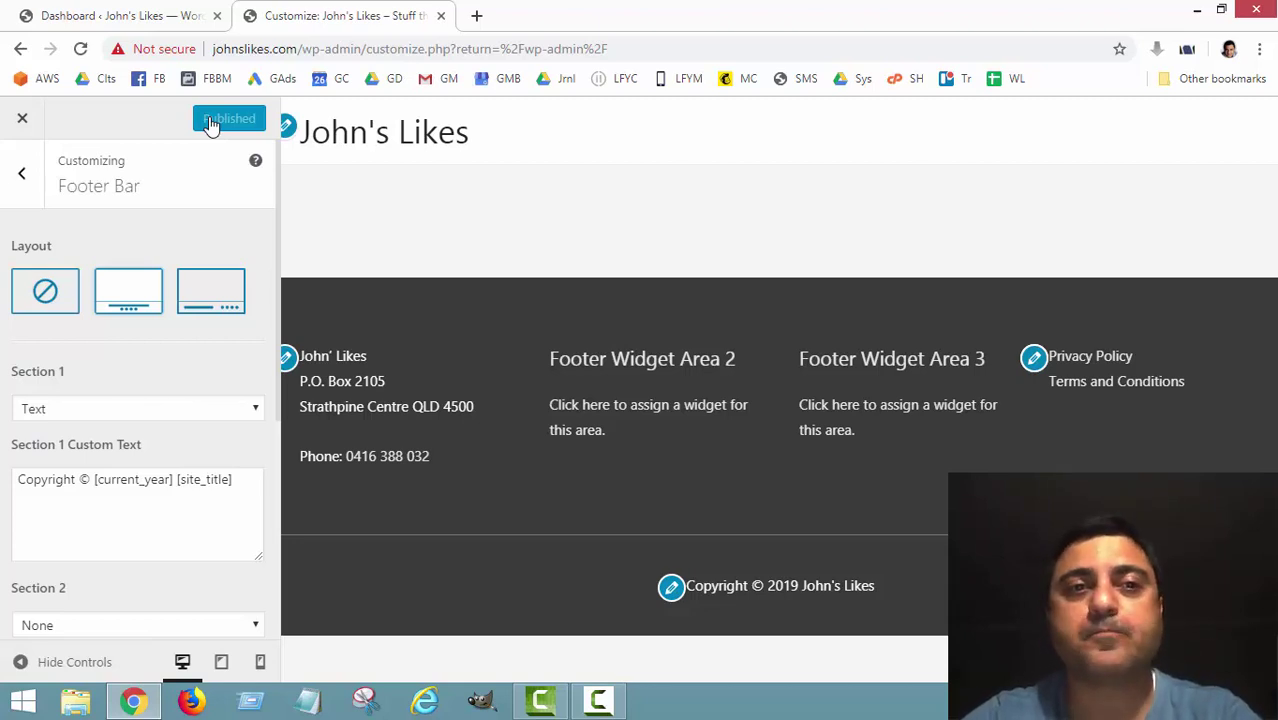
Step: Close the Customizer and open Appearance > Theme Editor showing Astra's style.css
{"action": "left_click", "coordinate": [23, 122]}
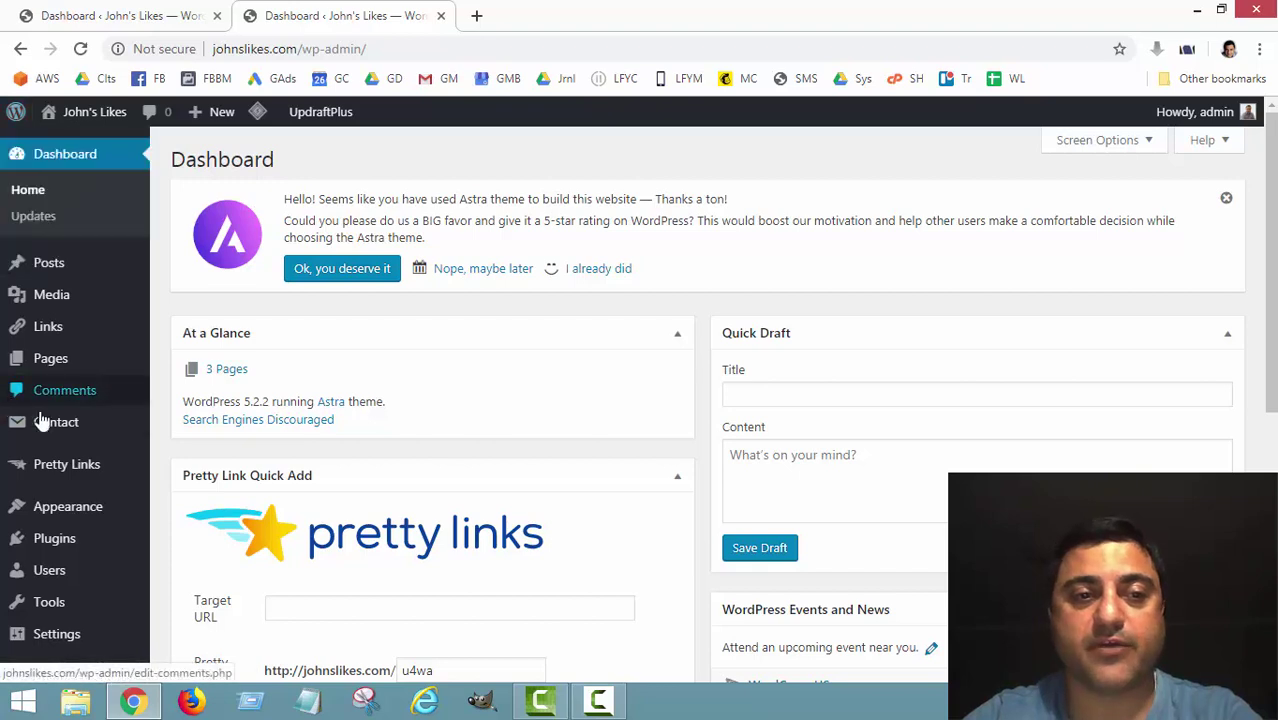
{"action": "mouse_move", "coordinate": [52, 424]}
{"action": "mouse_move", "coordinate": [60, 508]}
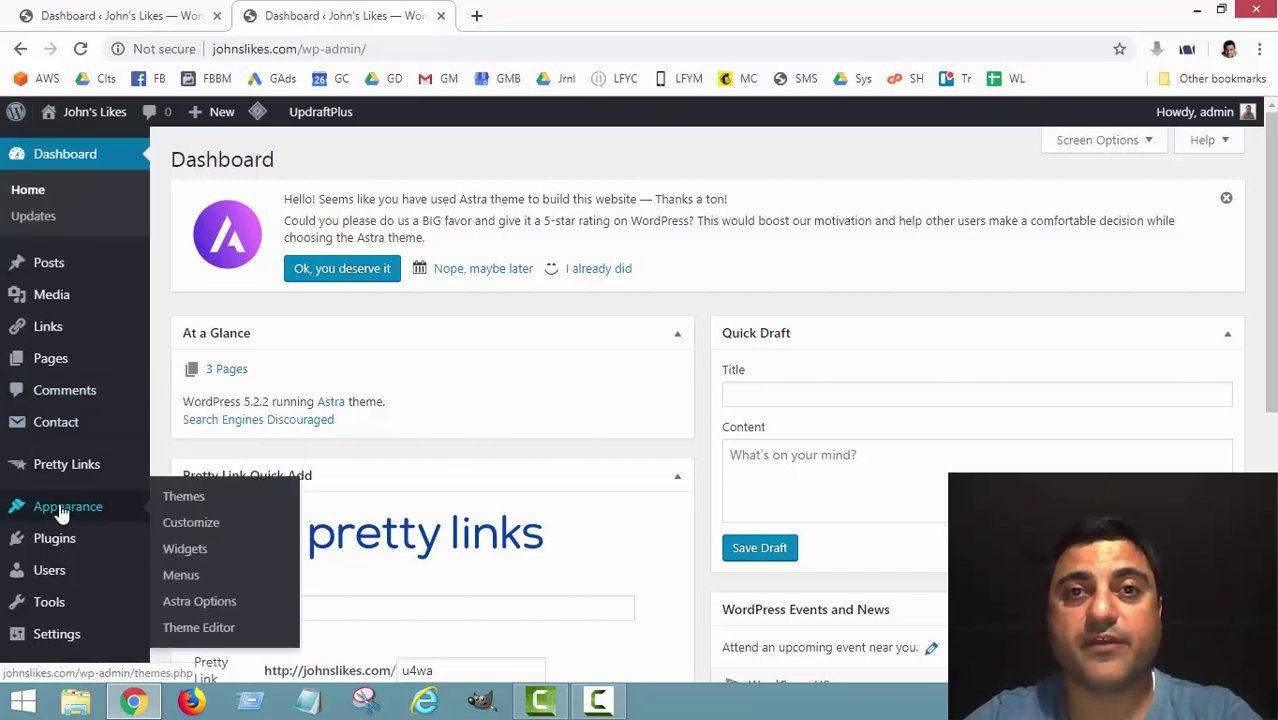
{"action": "scroll", "coordinate": [60, 515], "scroll_direction": "down", "scroll_amount": 1}
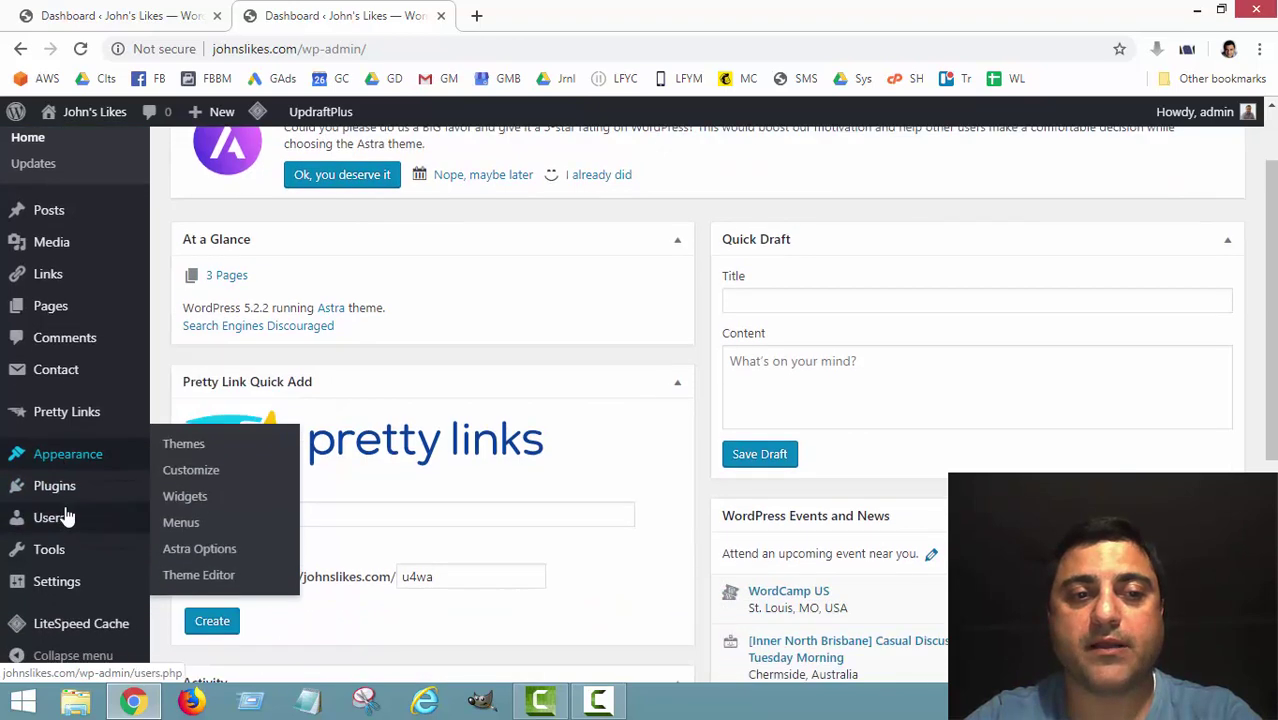
{"action": "mouse_move", "coordinate": [62, 583]}
{"action": "mouse_move", "coordinate": [62, 456]}
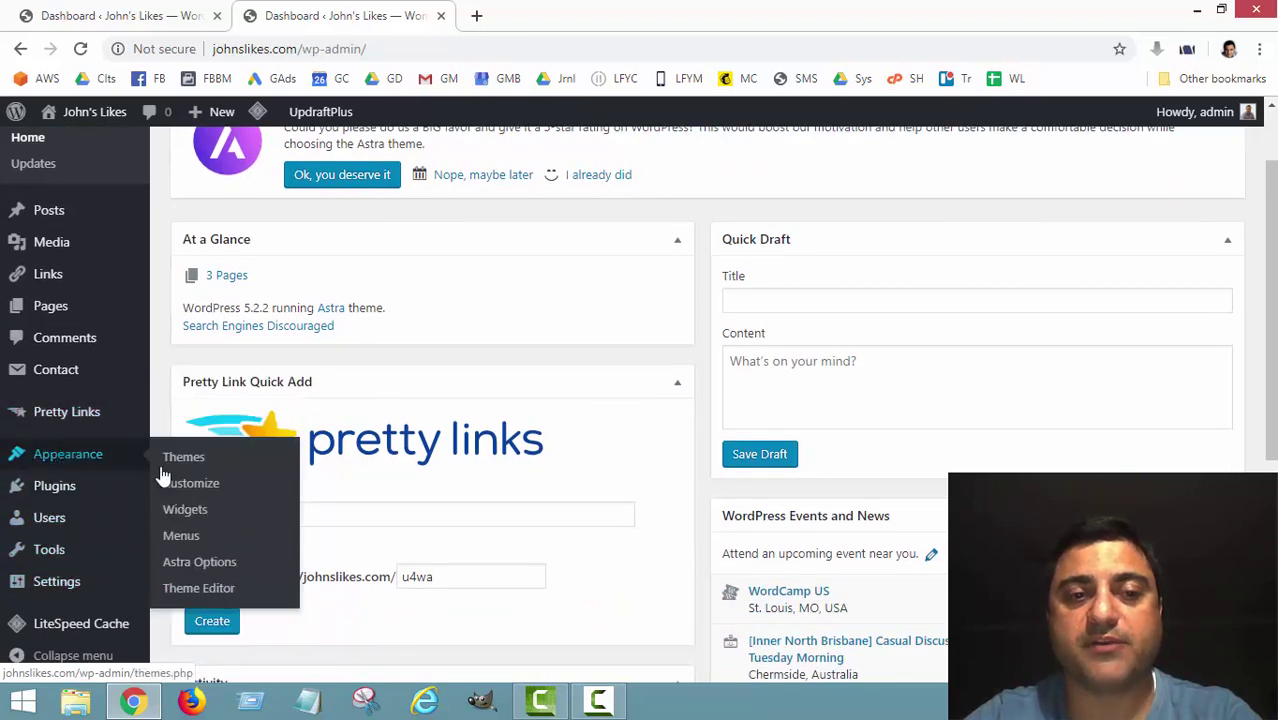
{"action": "left_click", "coordinate": [214, 594]}
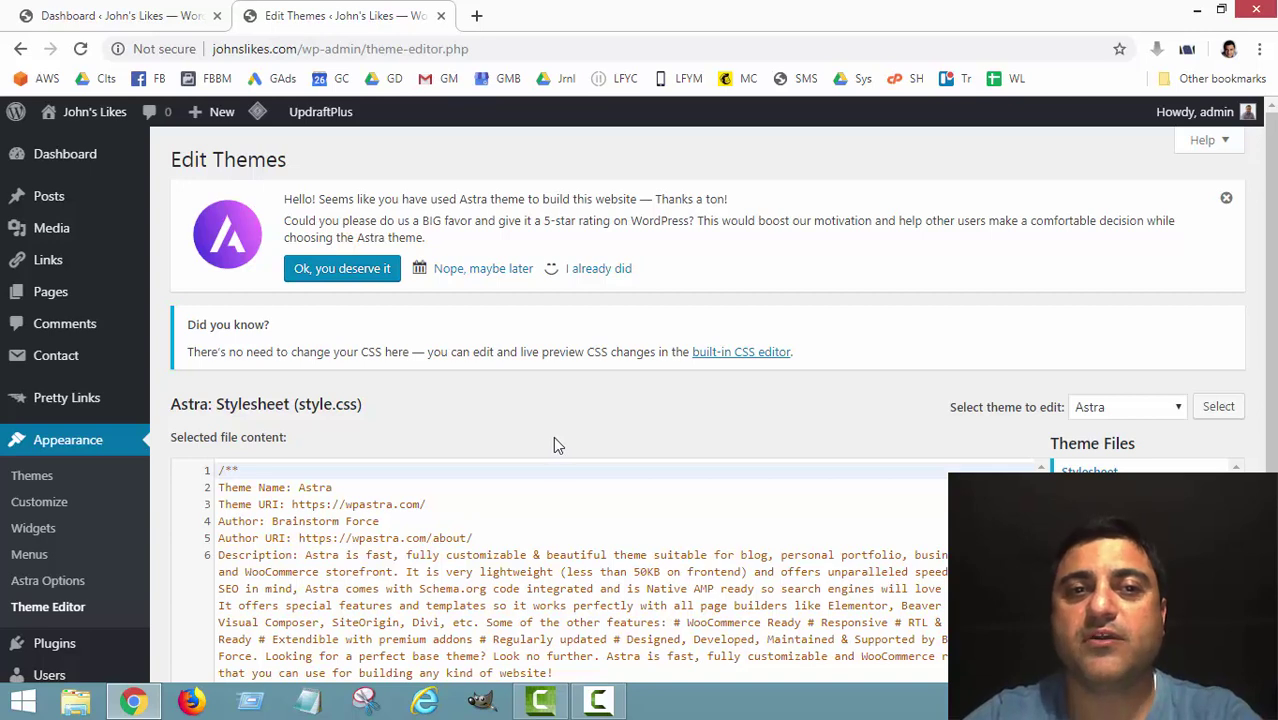
Step: Dismiss the Astra rating notice and scroll the Theme Files list toward Theme Footer
{"action": "left_click", "coordinate": [1226, 201]}
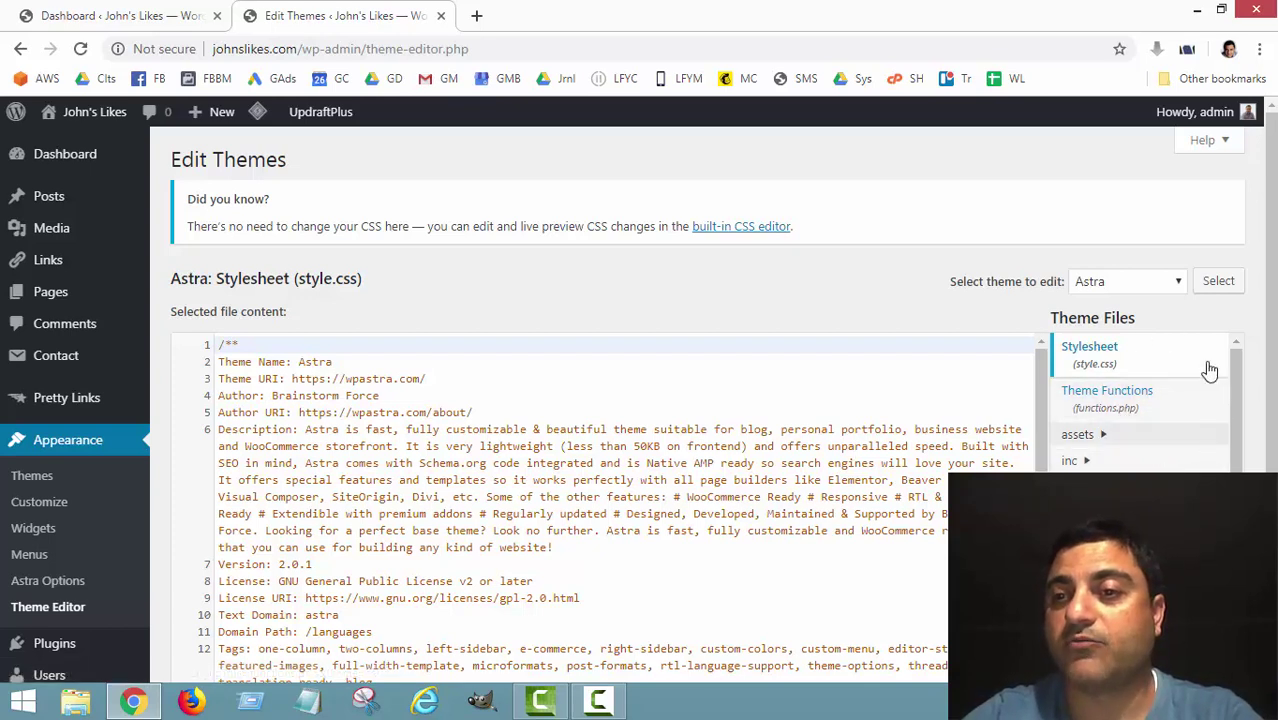
{"action": "scroll", "coordinate": [1236, 436], "scroll_direction": "down", "scroll_amount": 4}
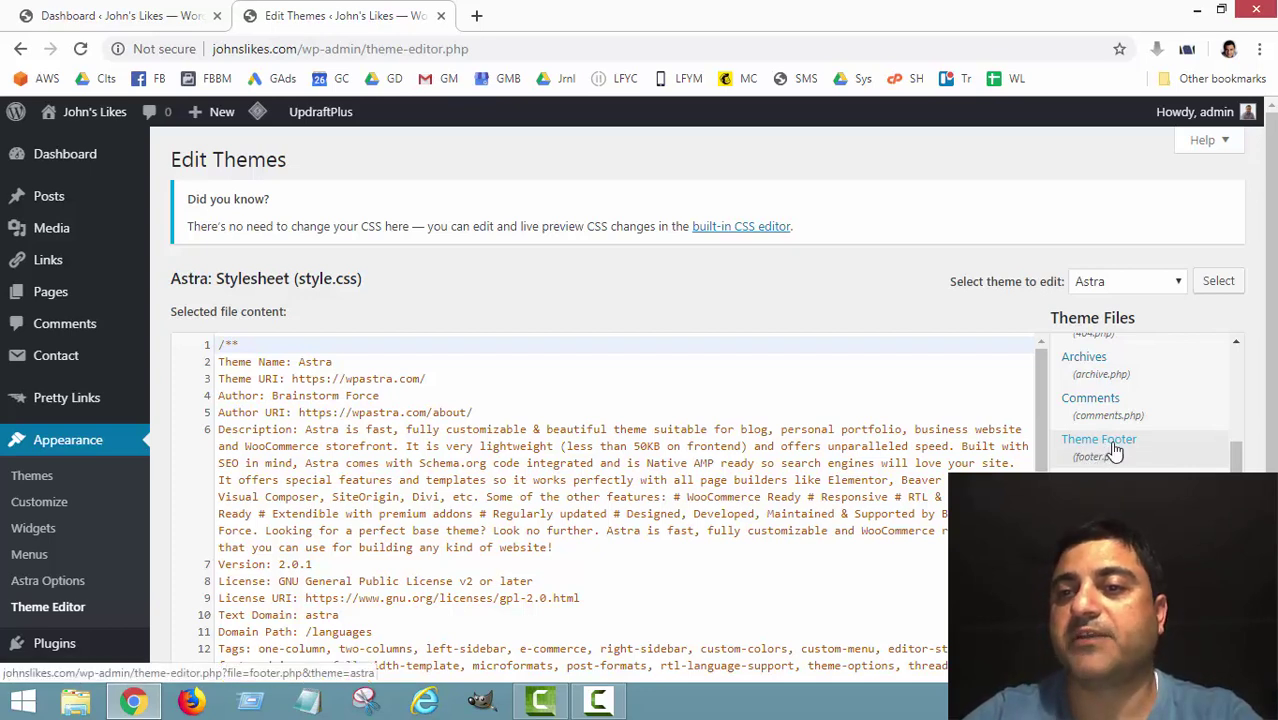
Step: Open footer.php and read through its code, inspecting the astra_content_after line 24
{"action": "left_click", "coordinate": [1115, 451]}
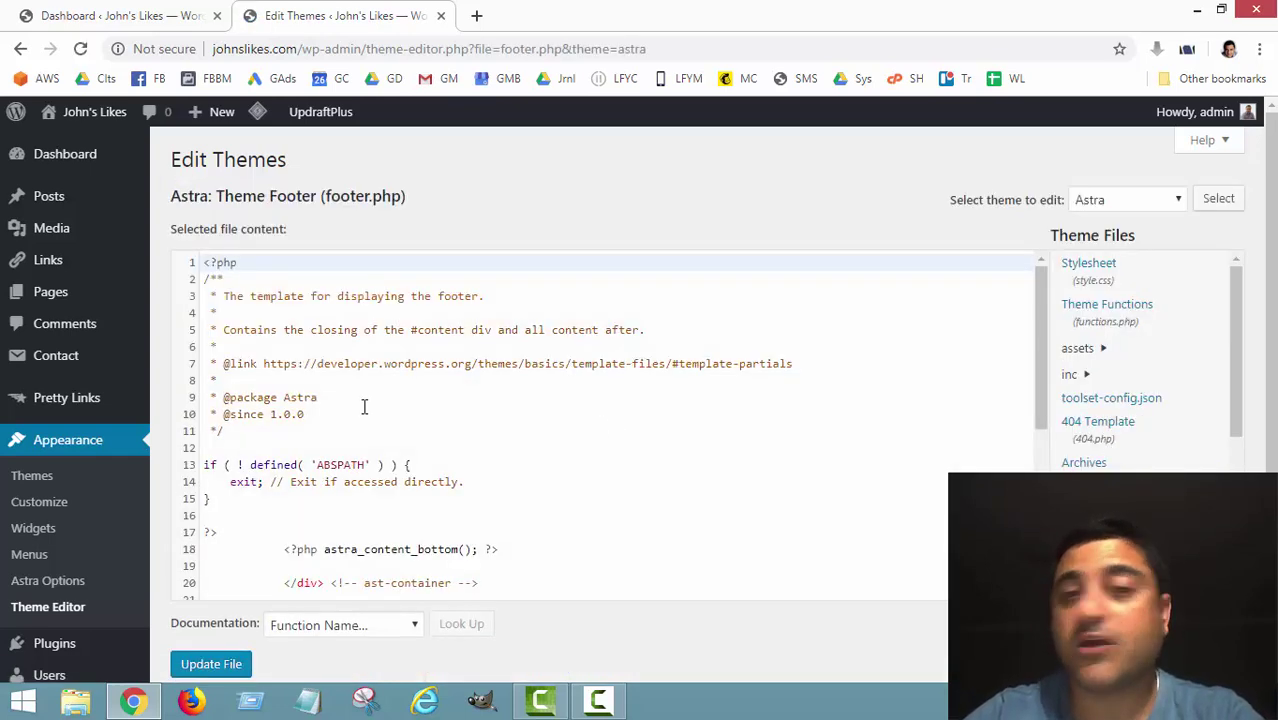
{"action": "scroll", "coordinate": [365, 404], "scroll_direction": "down", "scroll_amount": 2}
{"action": "scroll", "coordinate": [365, 407], "scroll_direction": "down", "scroll_amount": 2}
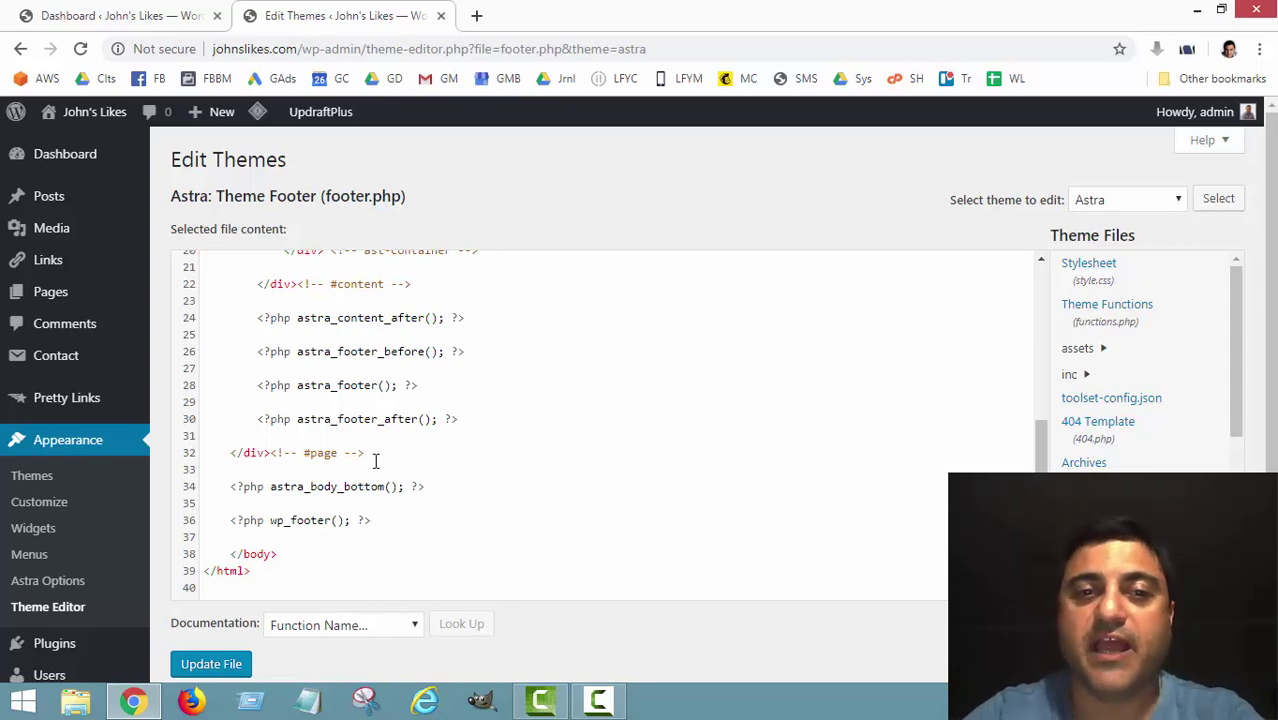
{"action": "scroll", "coordinate": [382, 468], "scroll_direction": "up", "scroll_amount": 1}
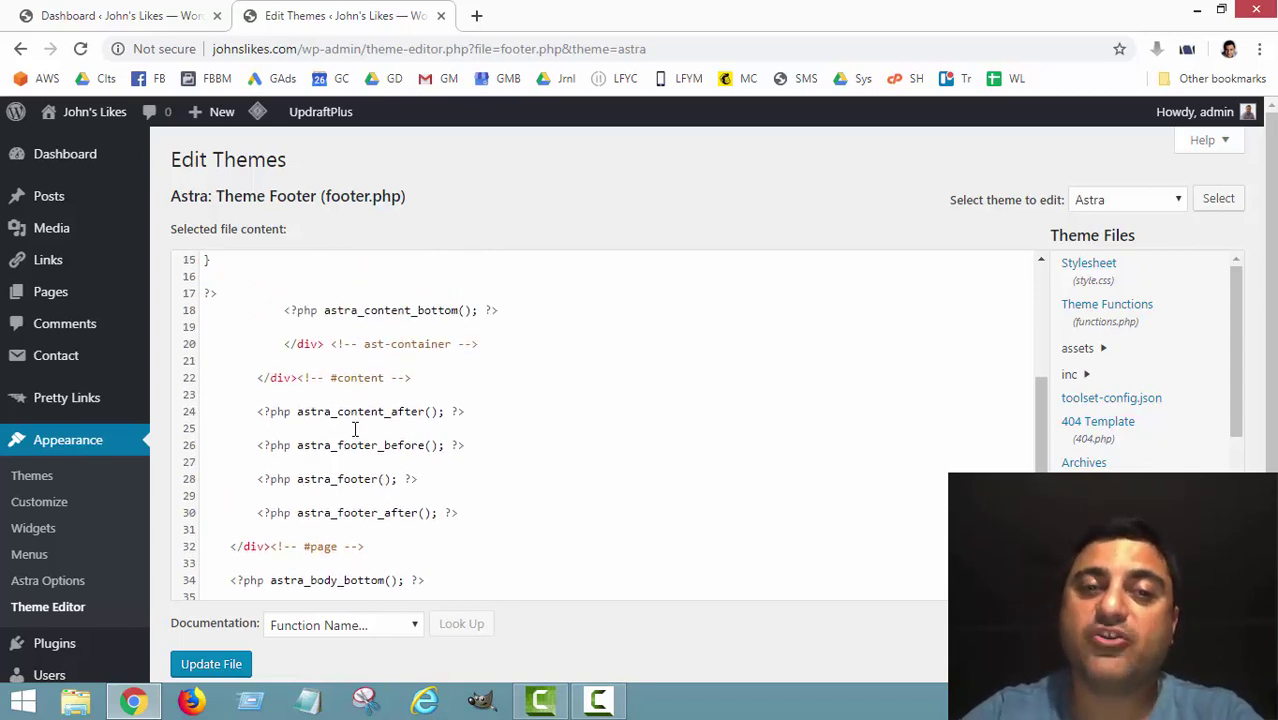
{"action": "left_click_drag", "start_coordinate": [257, 411], "coordinate": [386, 411]}
{"action": "left_click", "coordinate": [386, 411]}
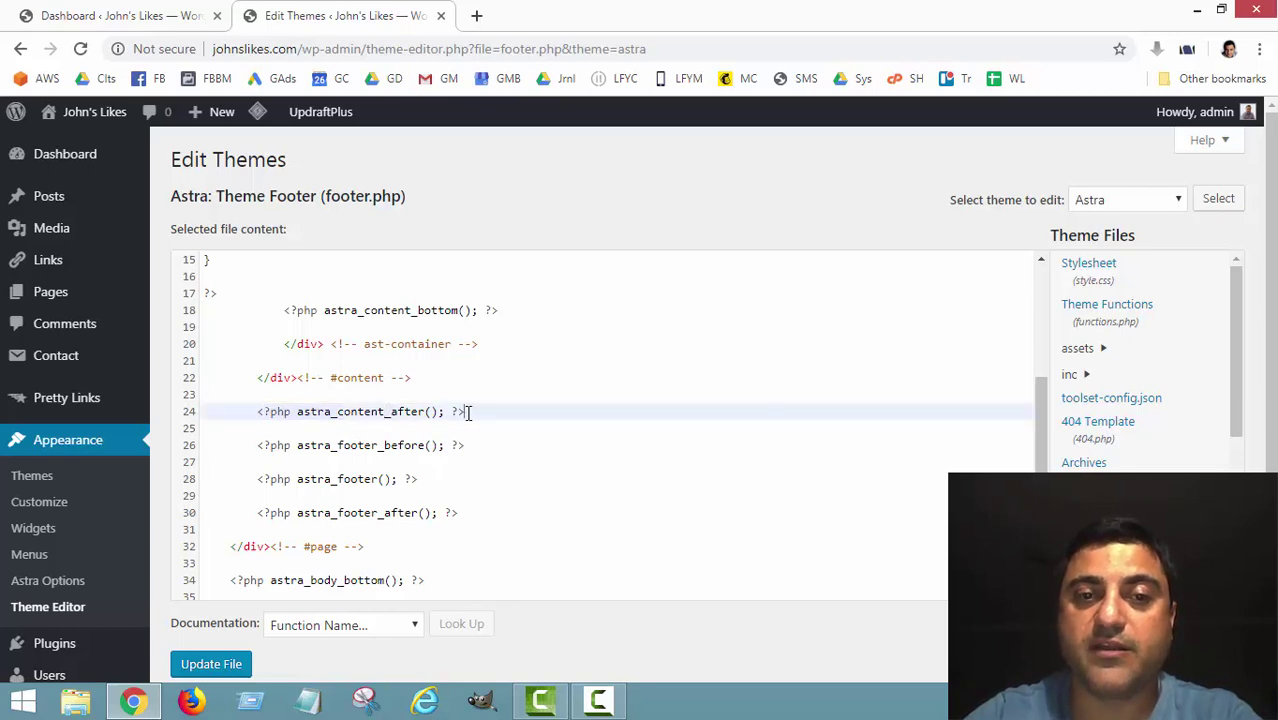
{"action": "left_click_drag", "start_coordinate": [463, 411], "coordinate": [252, 411]}
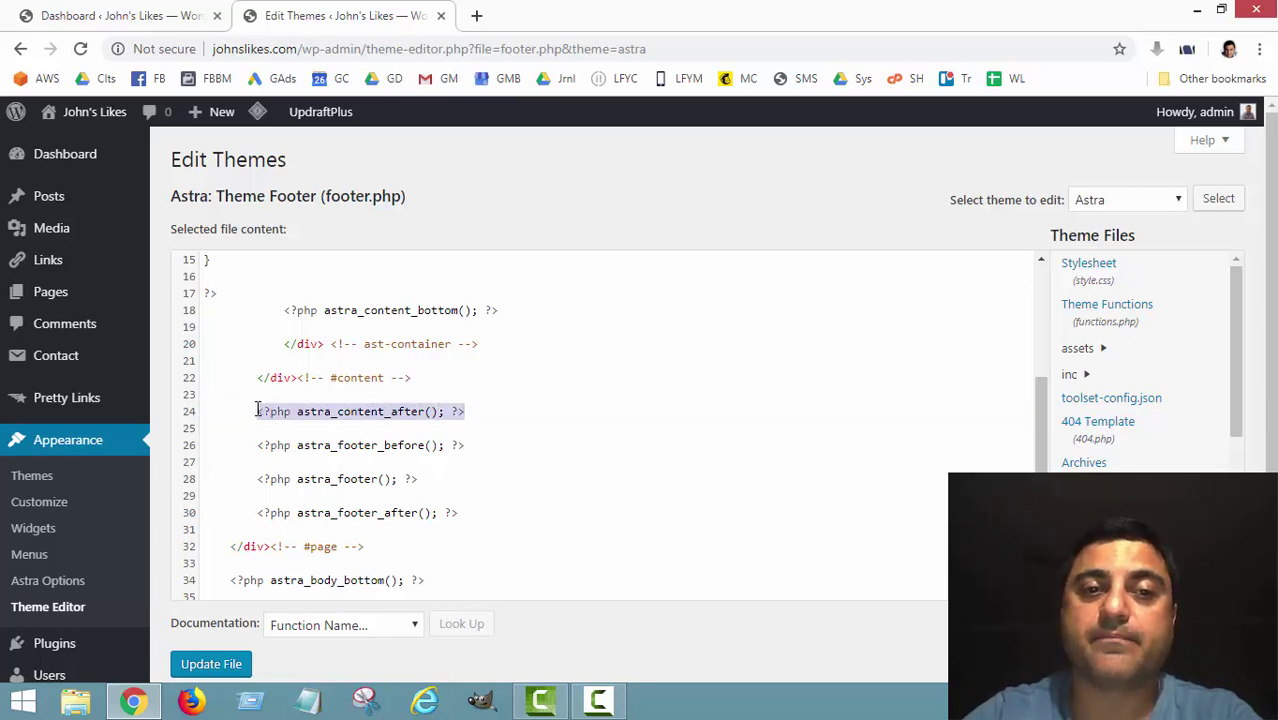
{"action": "left_click", "coordinate": [334, 428]}
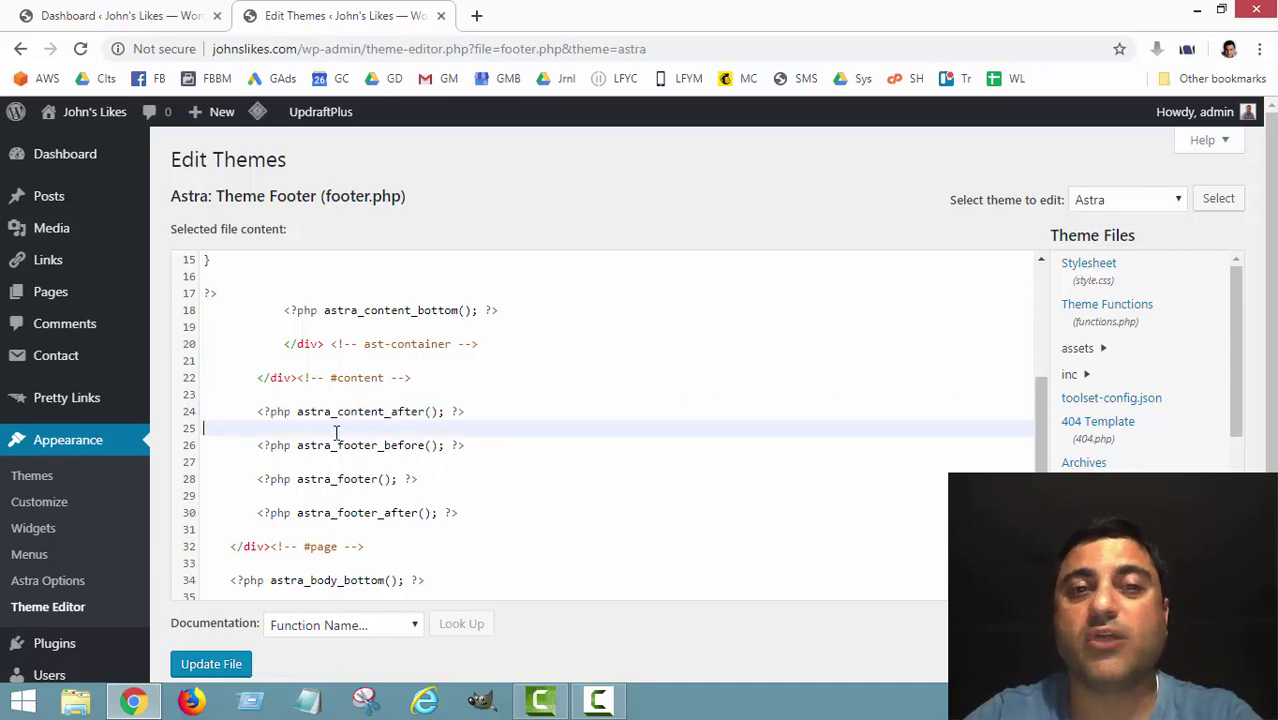
{"action": "scroll", "coordinate": [334, 466], "scroll_direction": "up", "scroll_amount": 5}
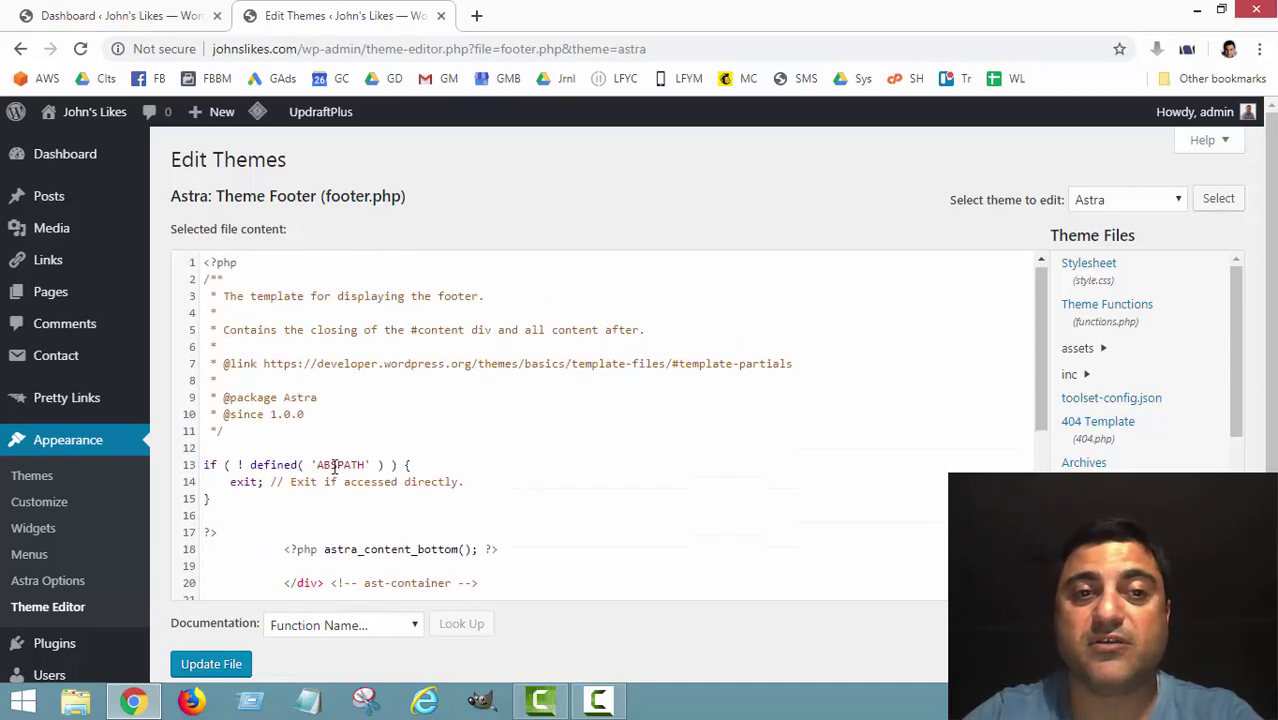
Step: Paste the full footer.php code into a new Notepad document as a backup, then return to the editor
{"action": "left_click_drag", "start_coordinate": [203, 262], "coordinate": [463, 603]}
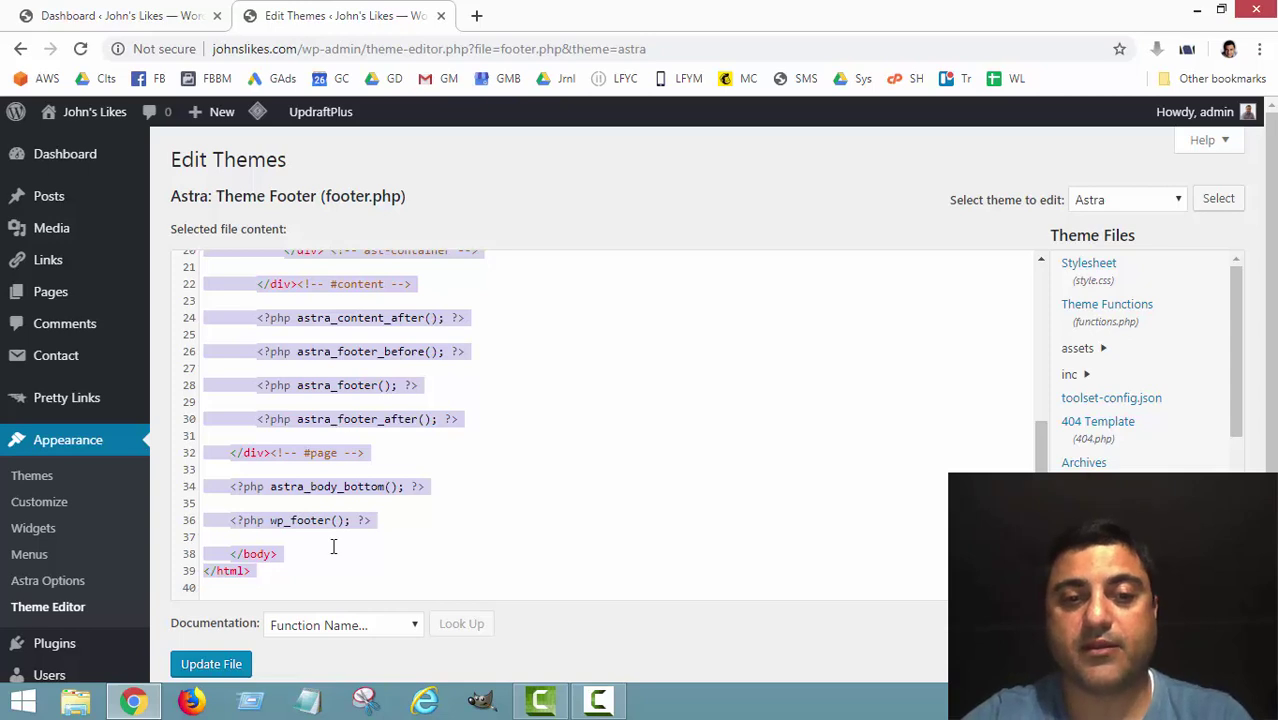
{"action": "left_click", "coordinate": [320, 703]}
{"action": "key", "text": "ctrl+v"}
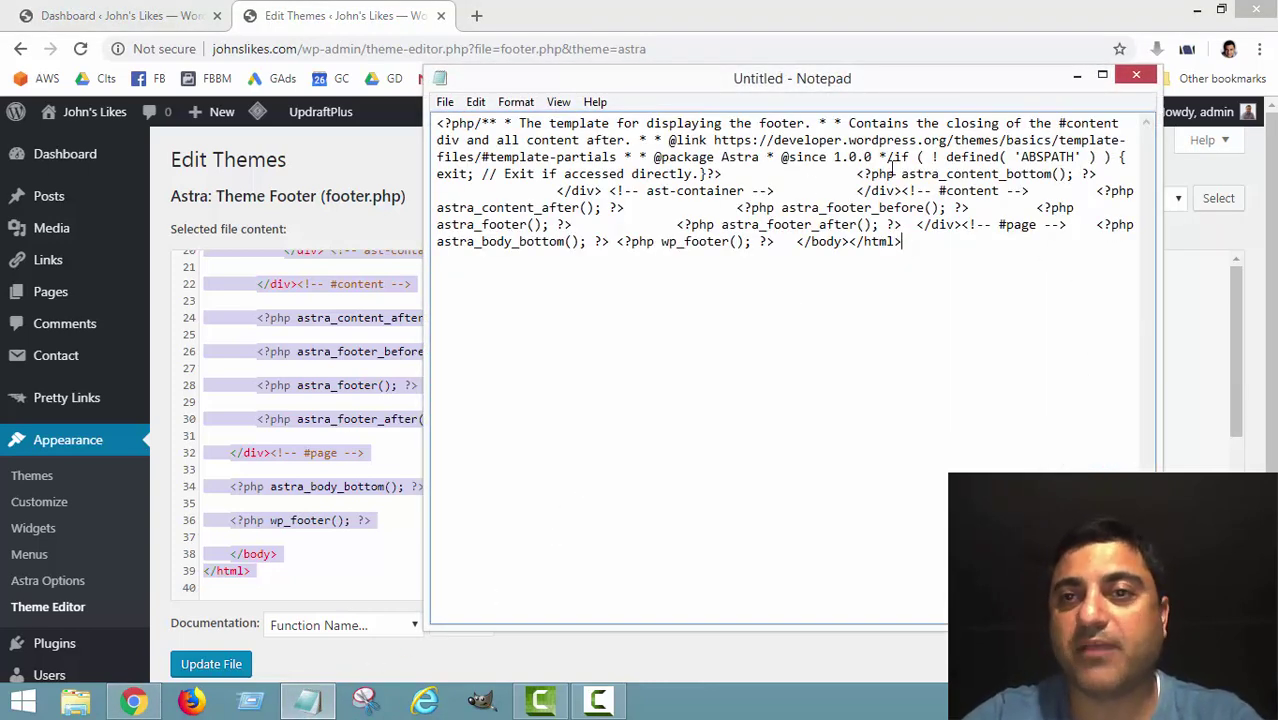
{"action": "left_click", "coordinate": [1072, 77]}
{"action": "left_click", "coordinate": [406, 391]}
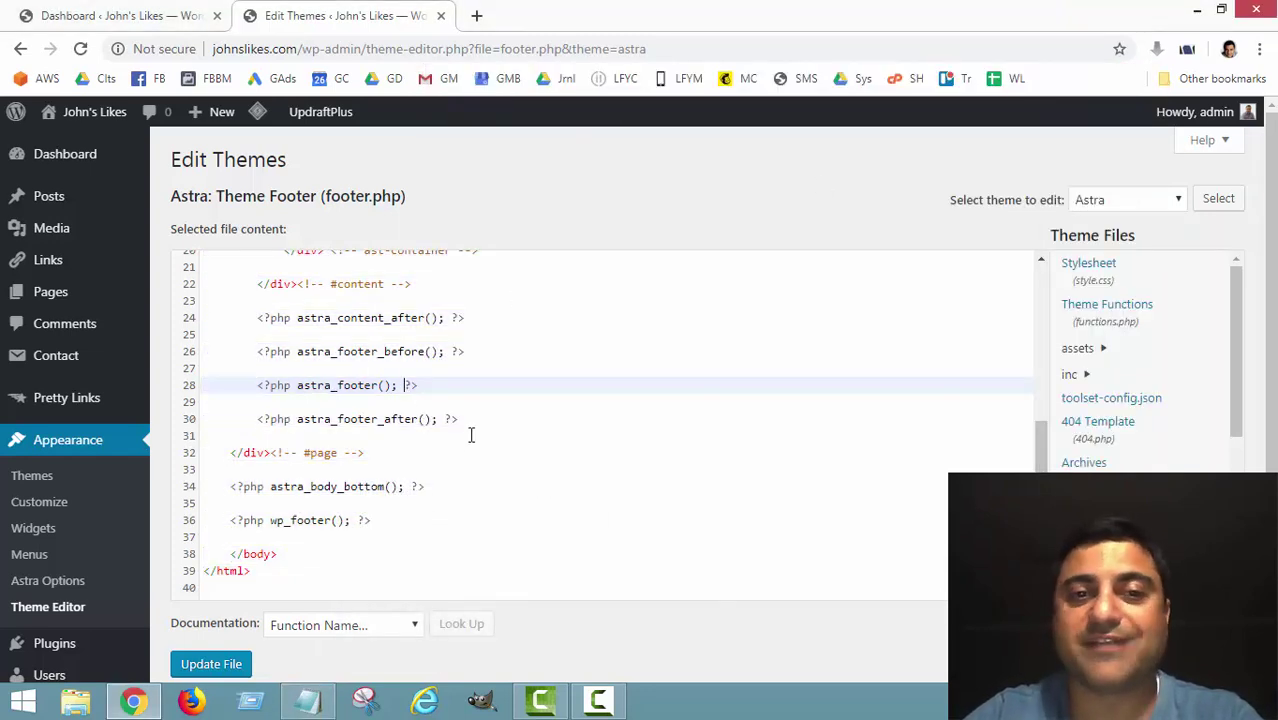